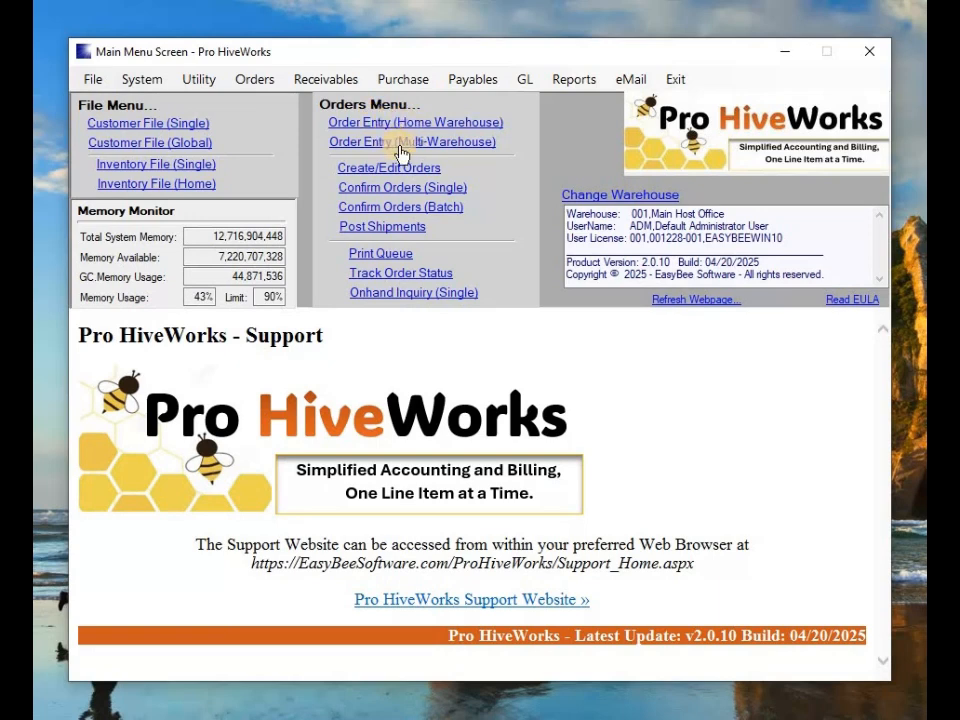
# Step: Review the warehouse selection with 001,Main Host Office applied, and look over the multi-warehouse order entry window before closing it
pyautogui.click(606, 196)
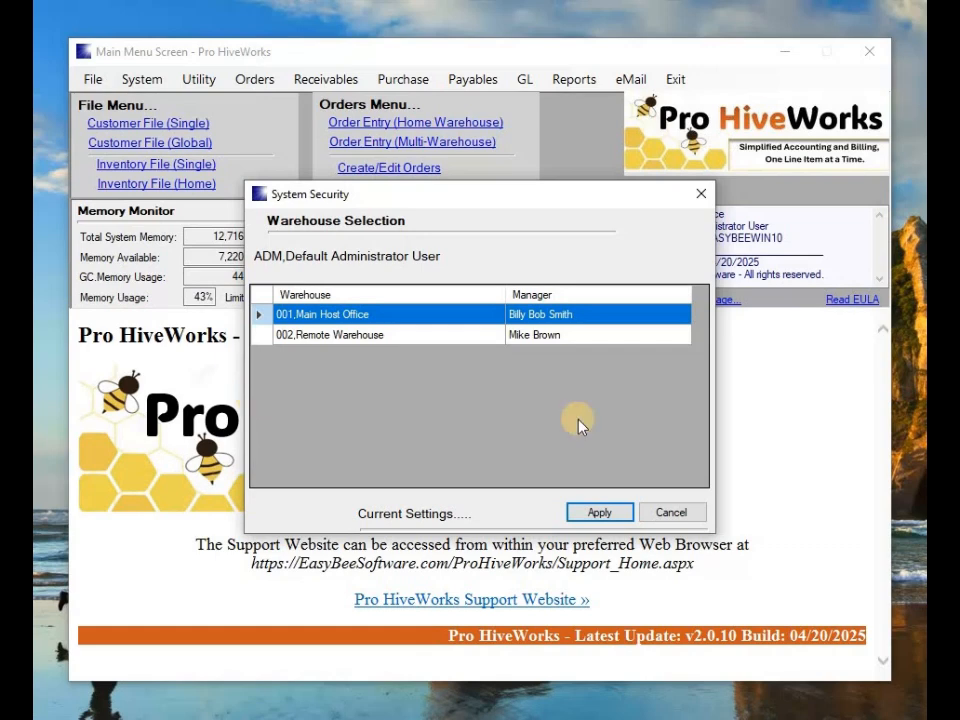
pyautogui.click(624, 514)
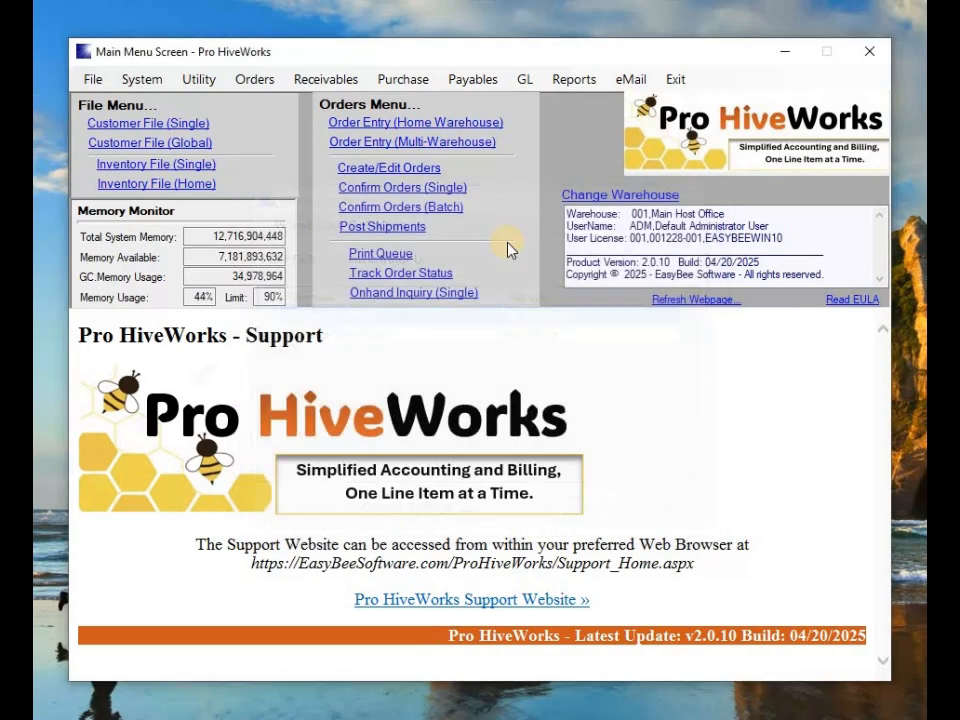
pyautogui.click(405, 150)
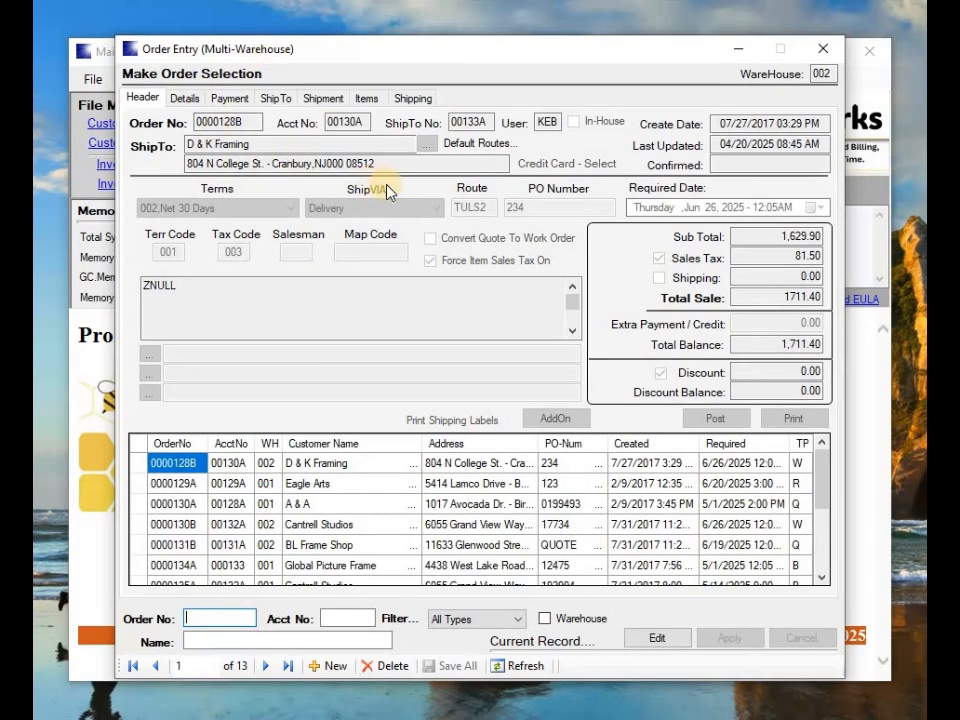
pyautogui.click(819, 52)
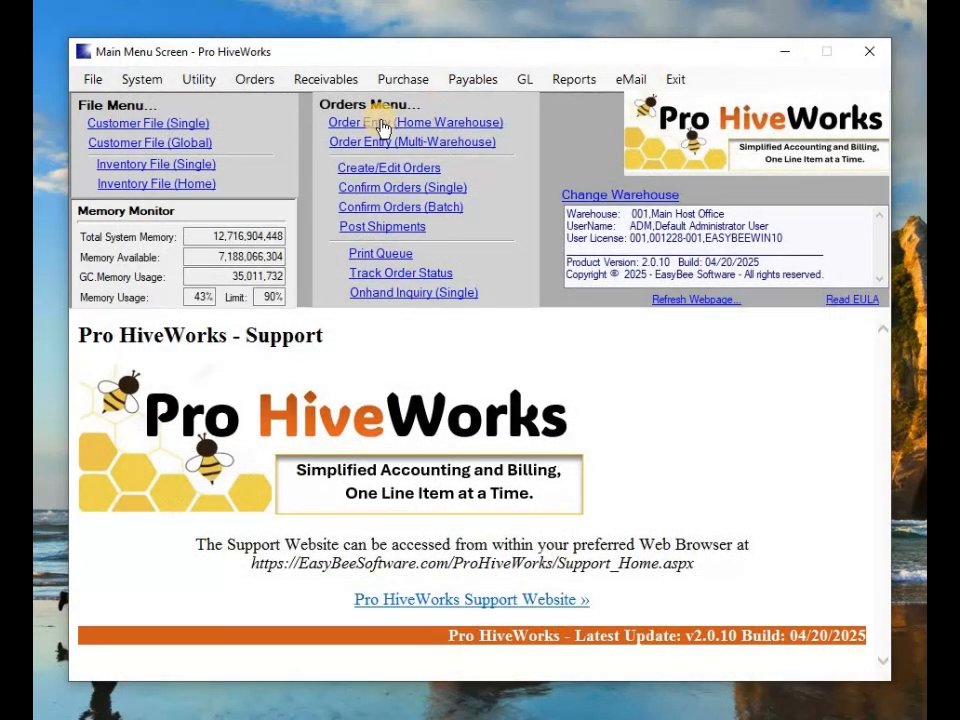
# Step: Apply the 001,Main Host Office warehouse and start a new order in the home warehouse order entry
pyautogui.click(570, 197)
pyautogui.click(598, 512)
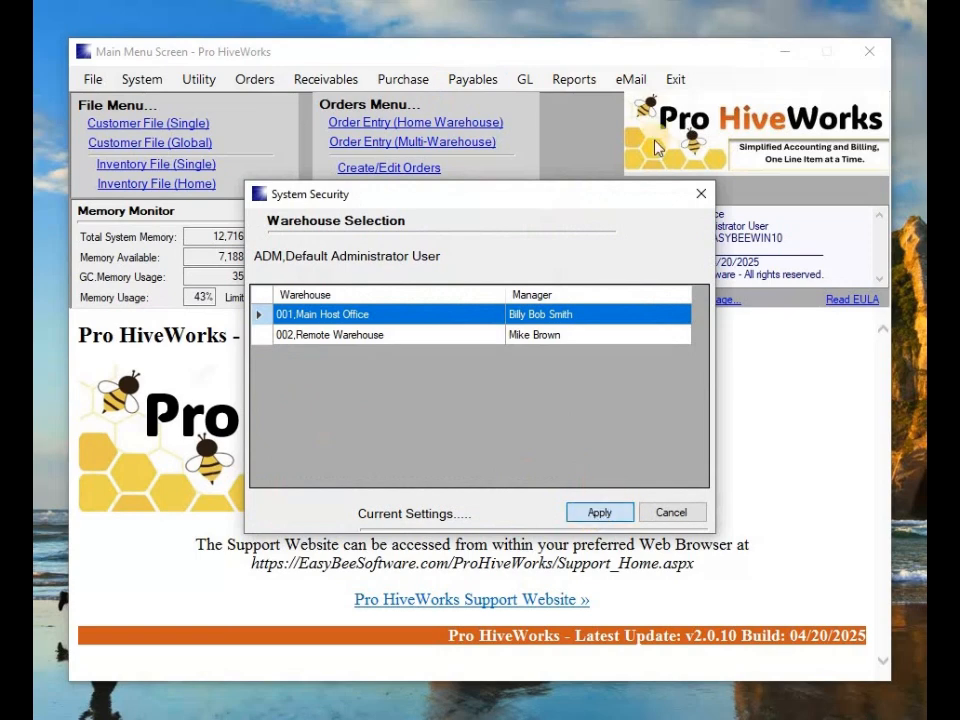
pyautogui.click(390, 132)
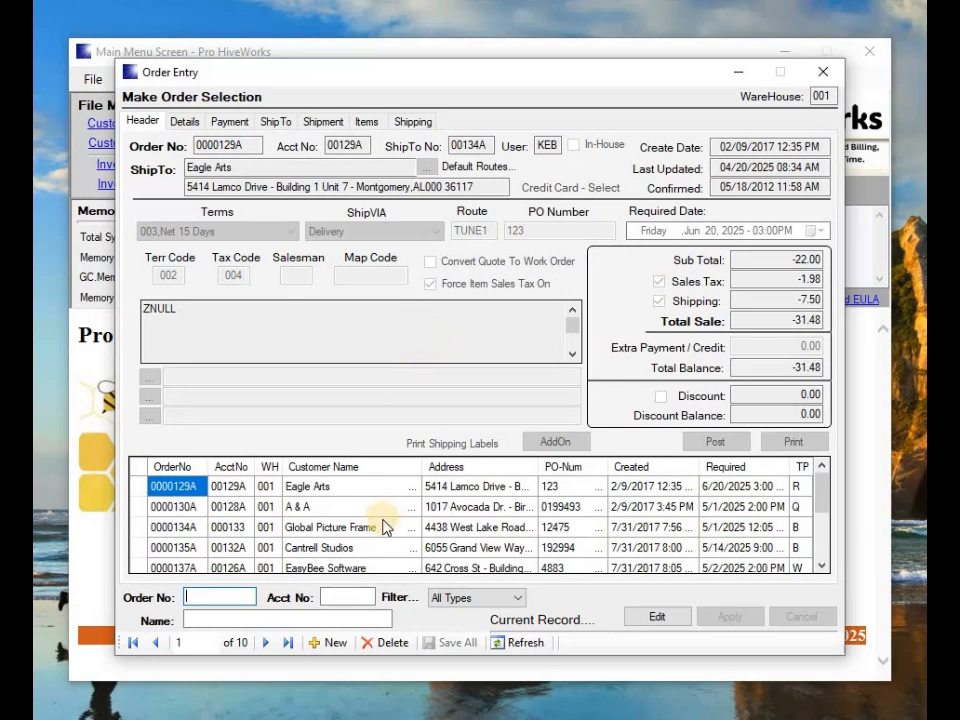
pyautogui.click(334, 645)
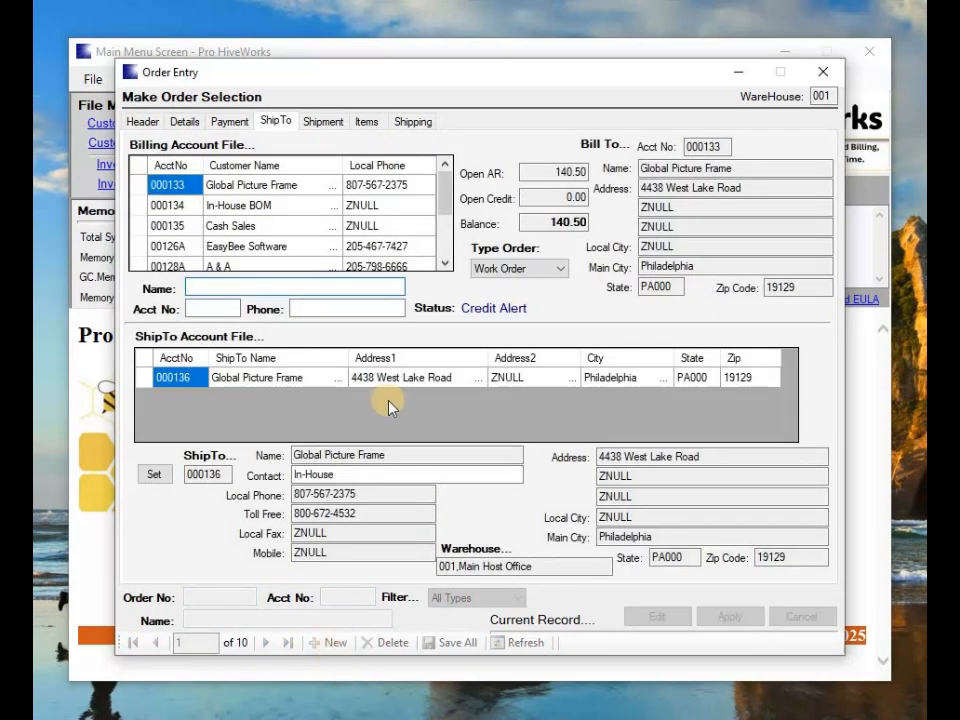
# Step: Create a Work Order for the In-House BOM billing account with In-House BOM as the ship-to account
pyautogui.click(312, 209)
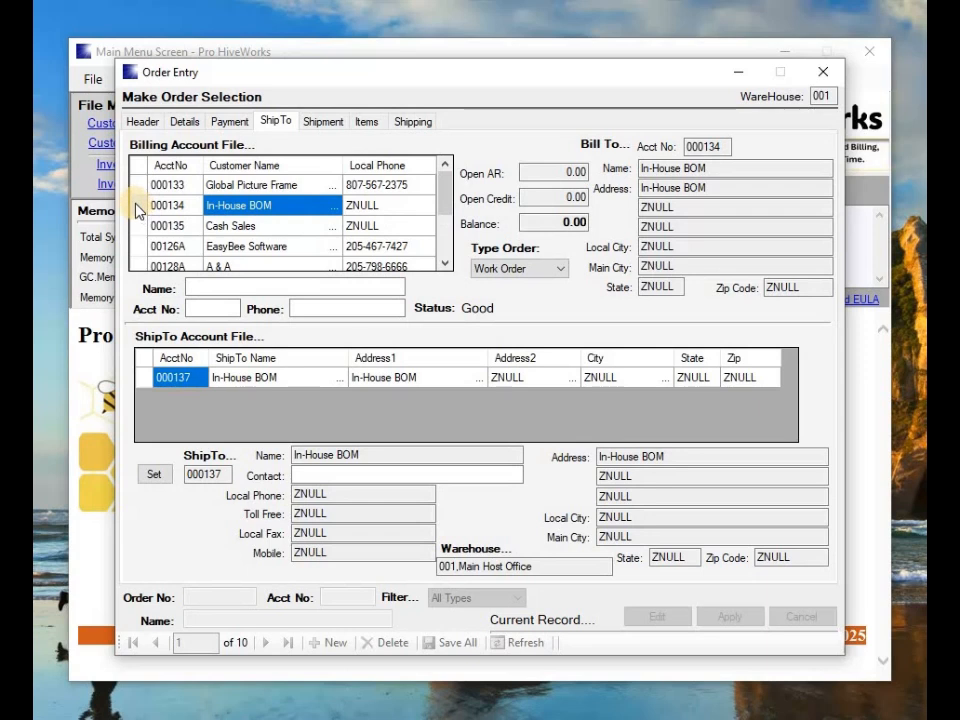
pyautogui.click(190, 287)
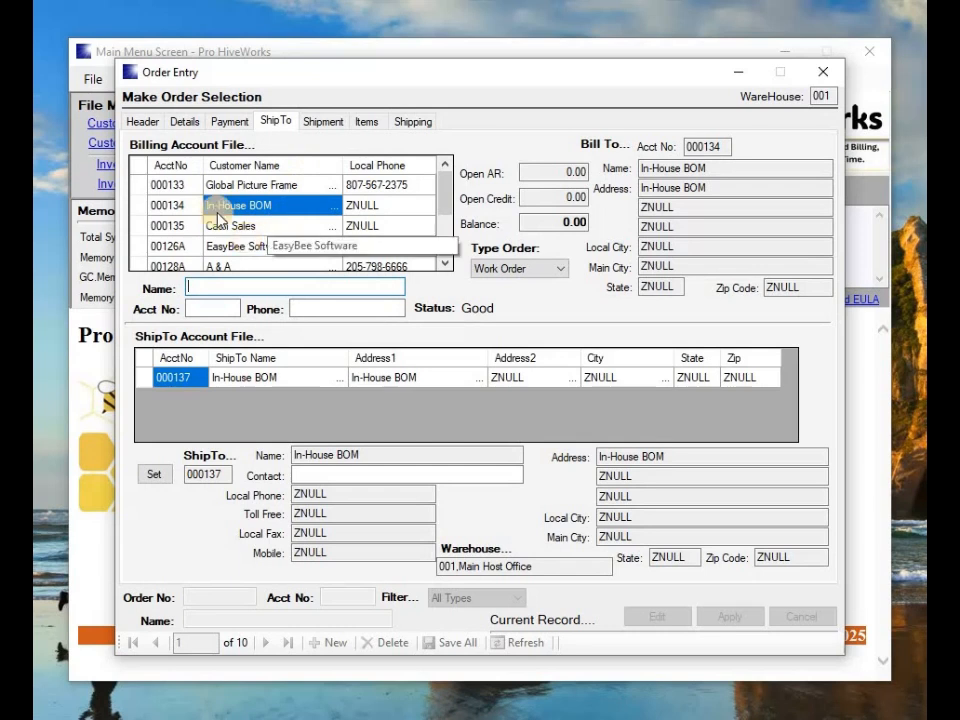
pyautogui.click(141, 205)
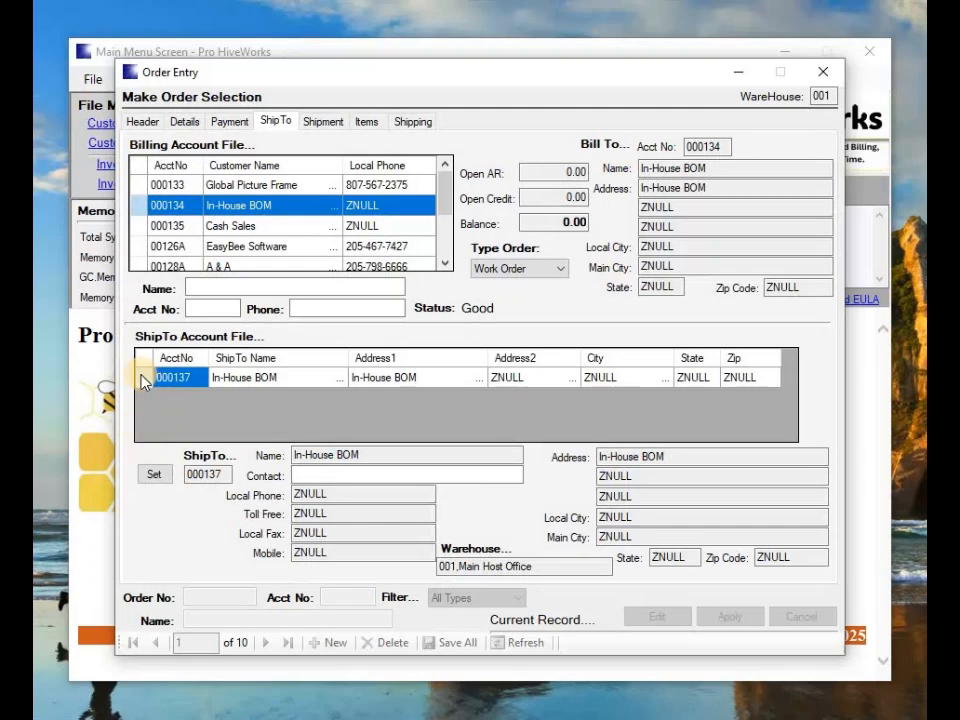
pyautogui.click(565, 268)
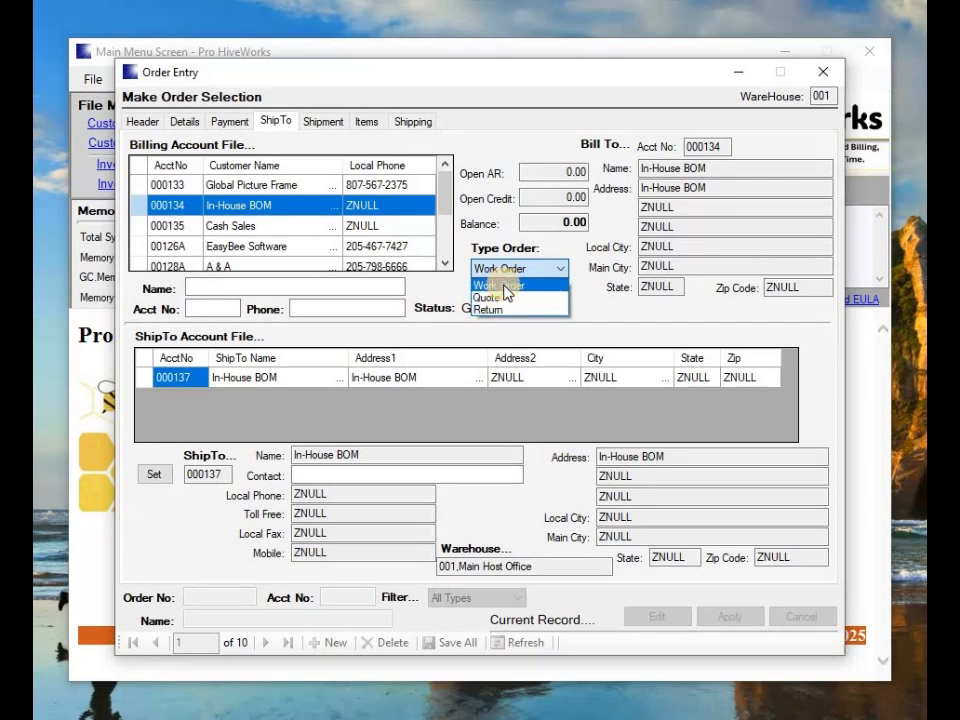
pyautogui.click(508, 269)
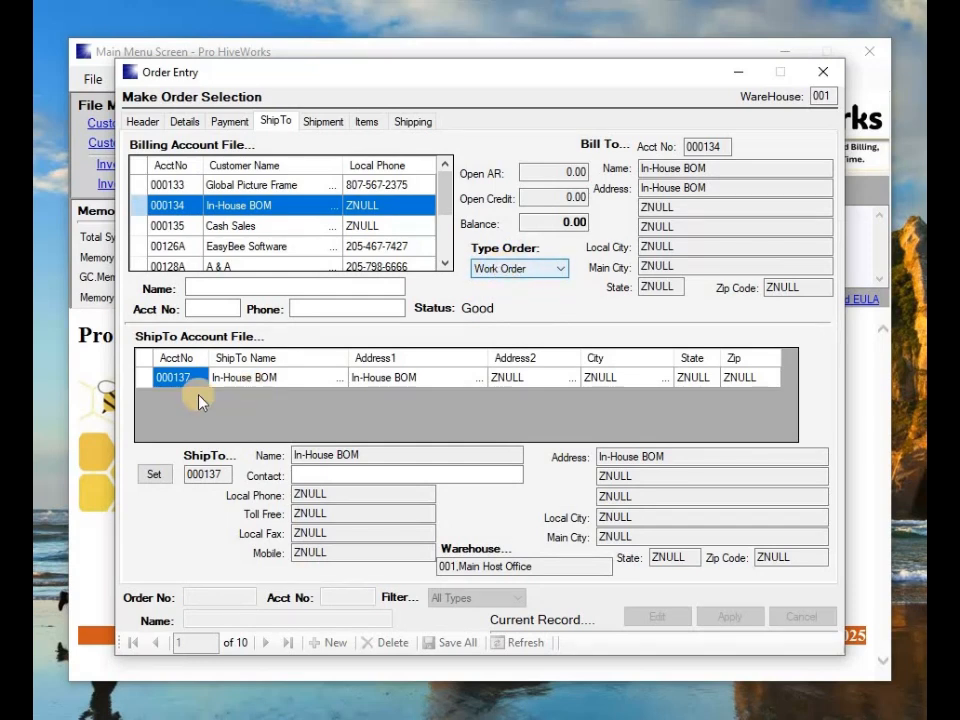
pyautogui.click(145, 380)
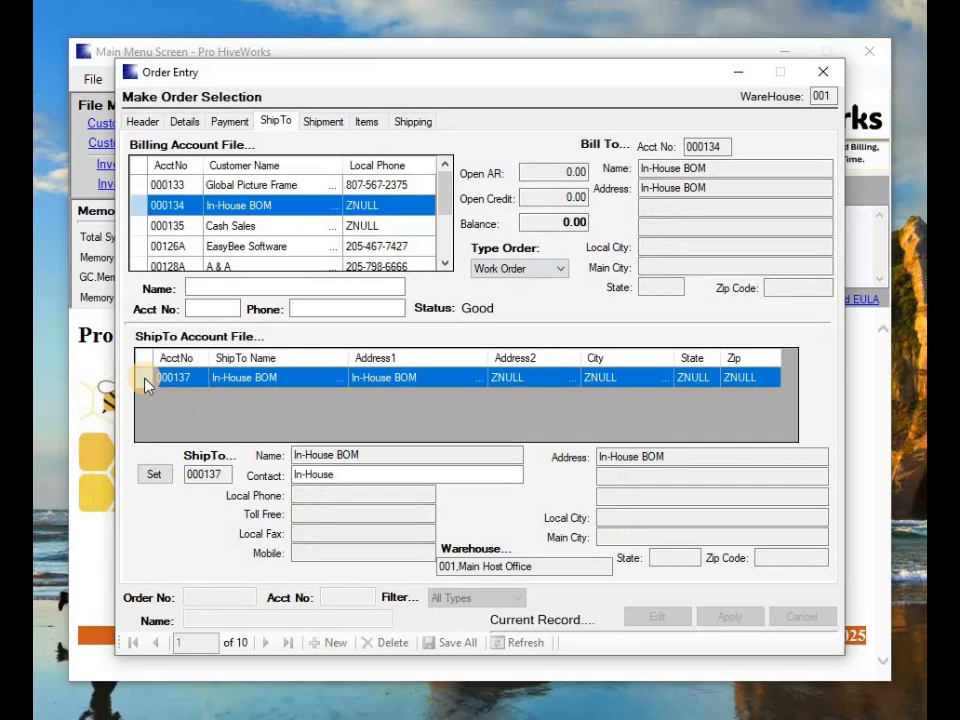
pyautogui.click(150, 476)
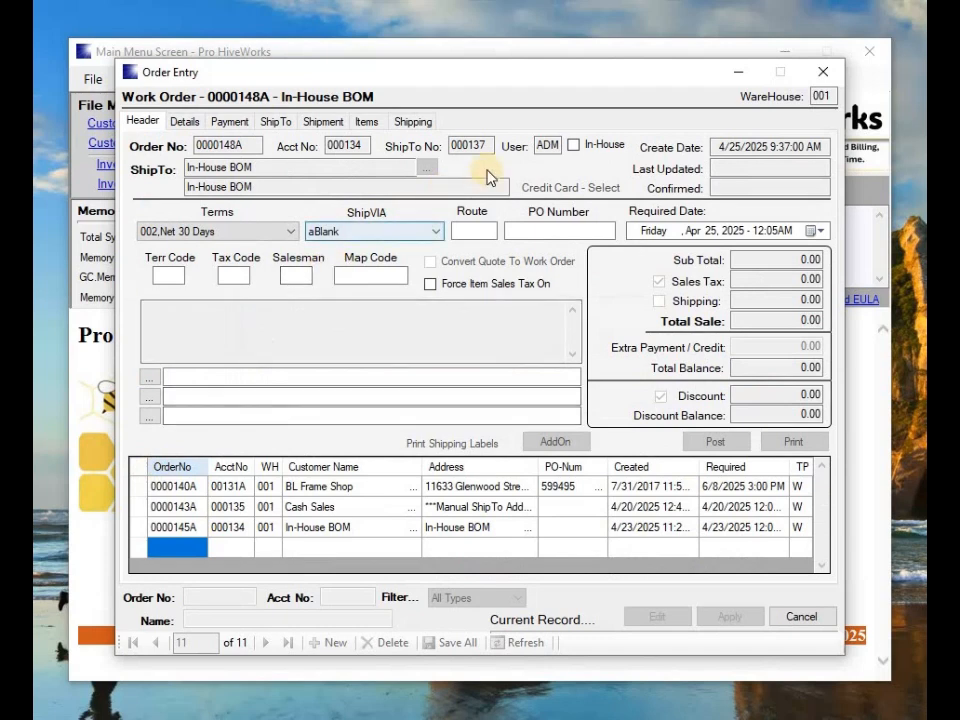
# Step: Mark the order as In-House, set its terms to 004,Cash Only and save the order header
pyautogui.click(574, 148)
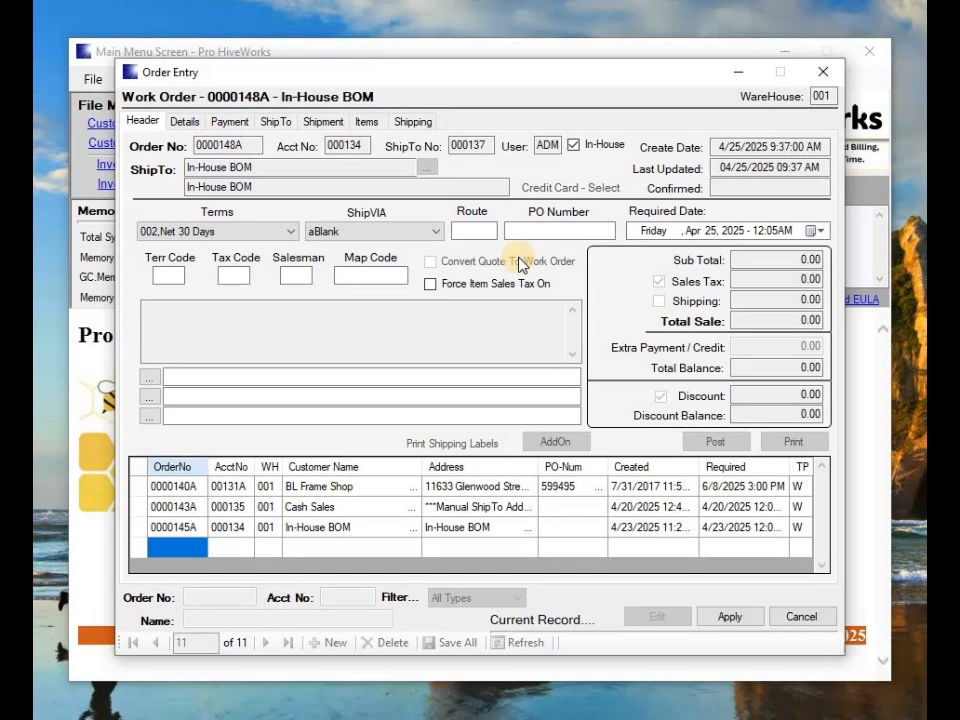
pyautogui.click(290, 232)
pyautogui.click(180, 268)
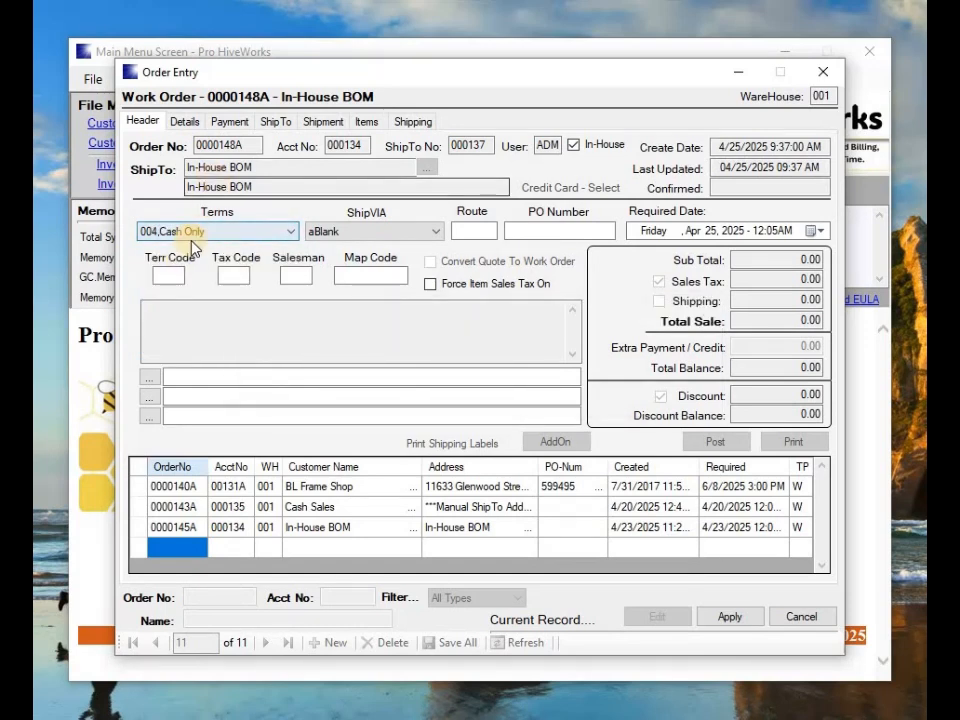
pyautogui.click(730, 617)
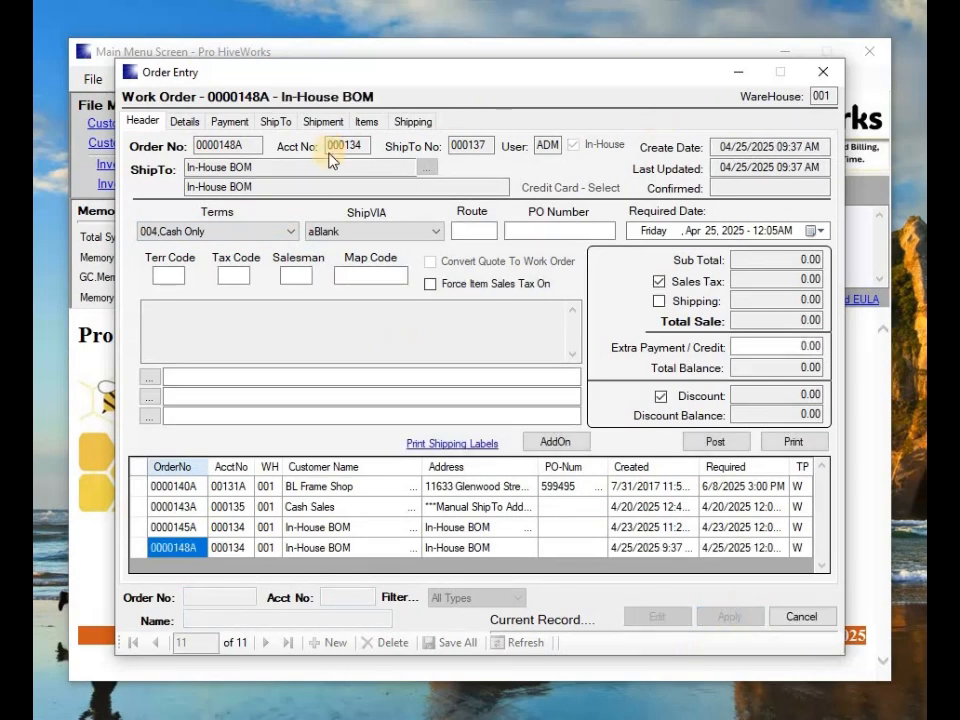
# Step: Start a new detail line on the work order and highlight the 512 - 8 x 10 Readymade Gold item
pyautogui.click(187, 122)
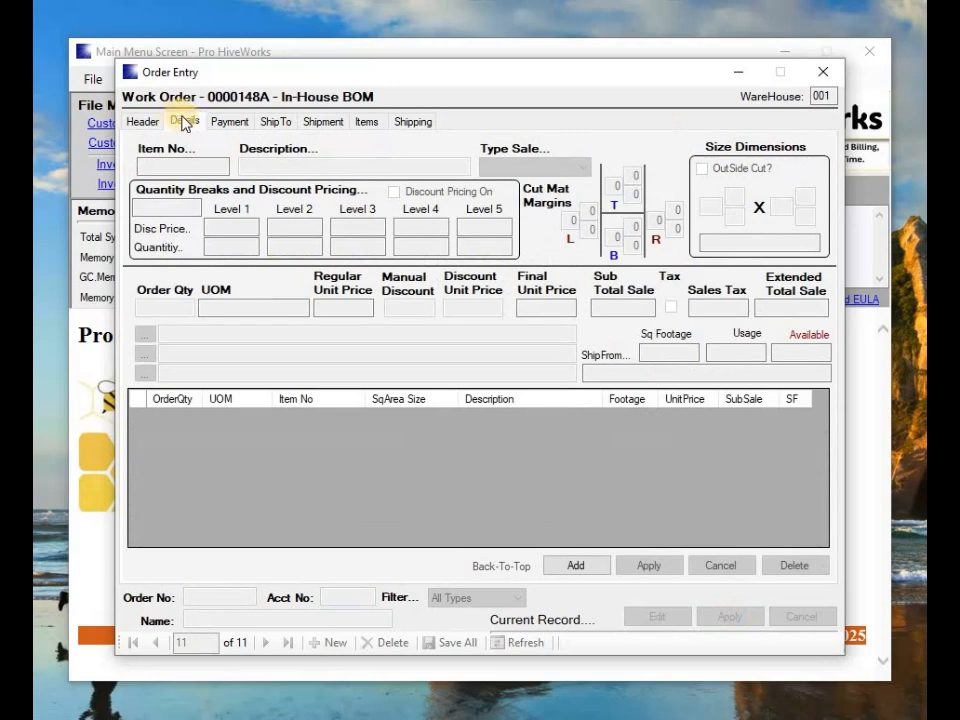
pyautogui.click(555, 566)
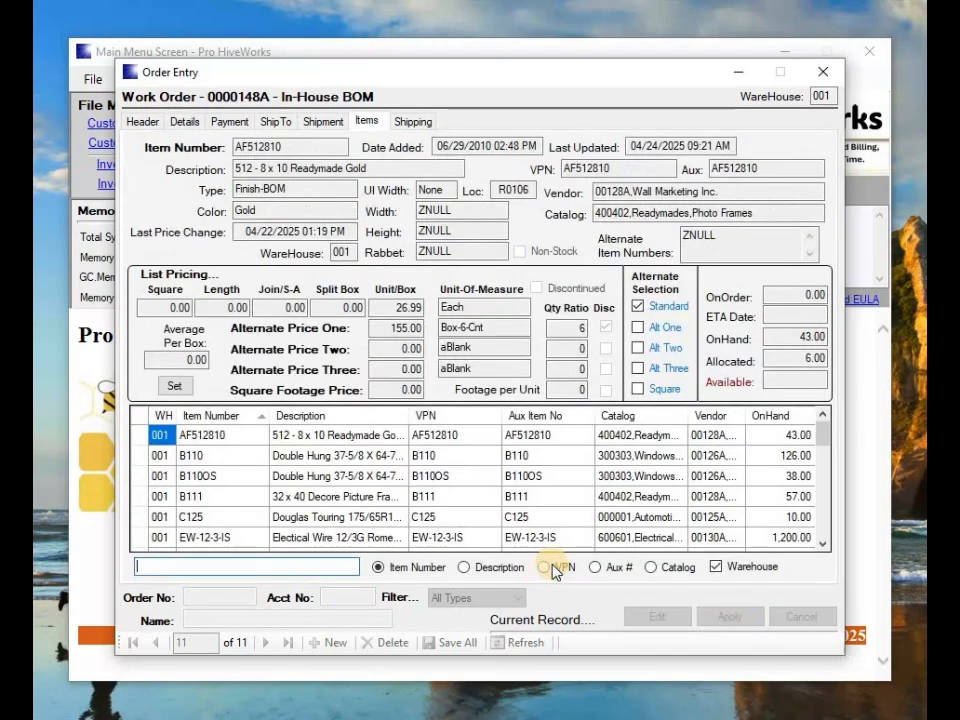
pyautogui.click(335, 440)
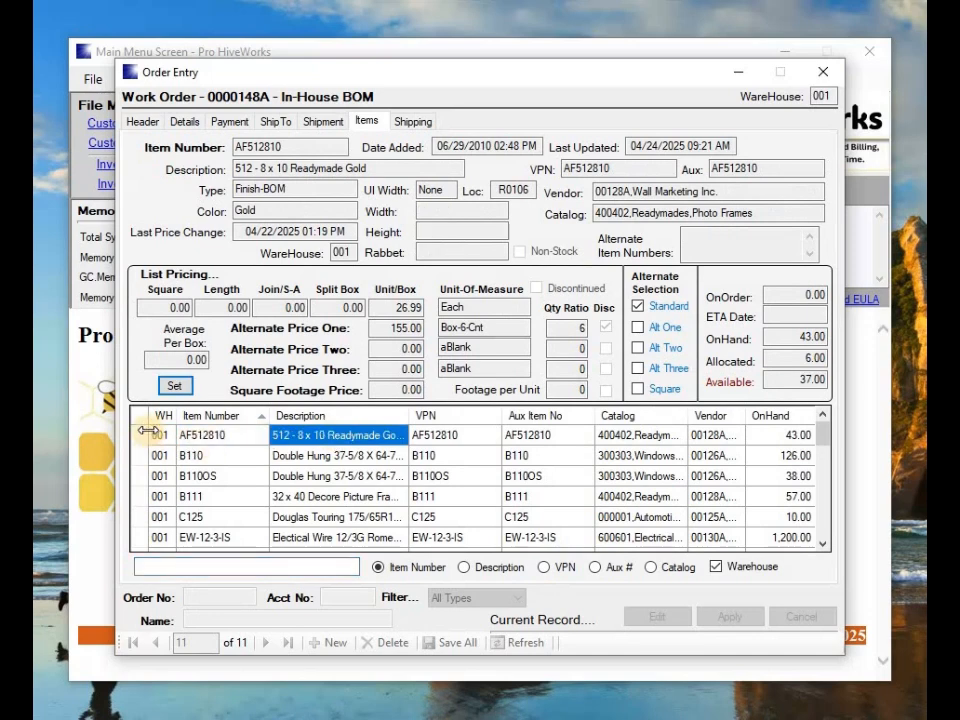
# Step: Filter the item list by item numbers starting with C, do the same for W, and clear the filter
pyautogui.click(138, 566)
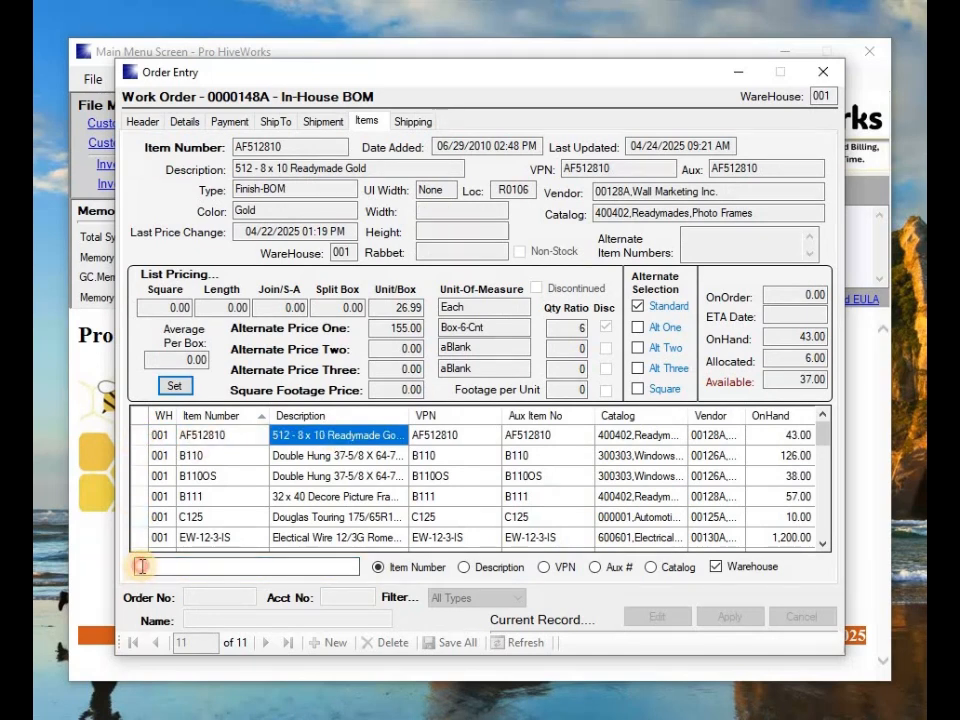
pyautogui.write('C')
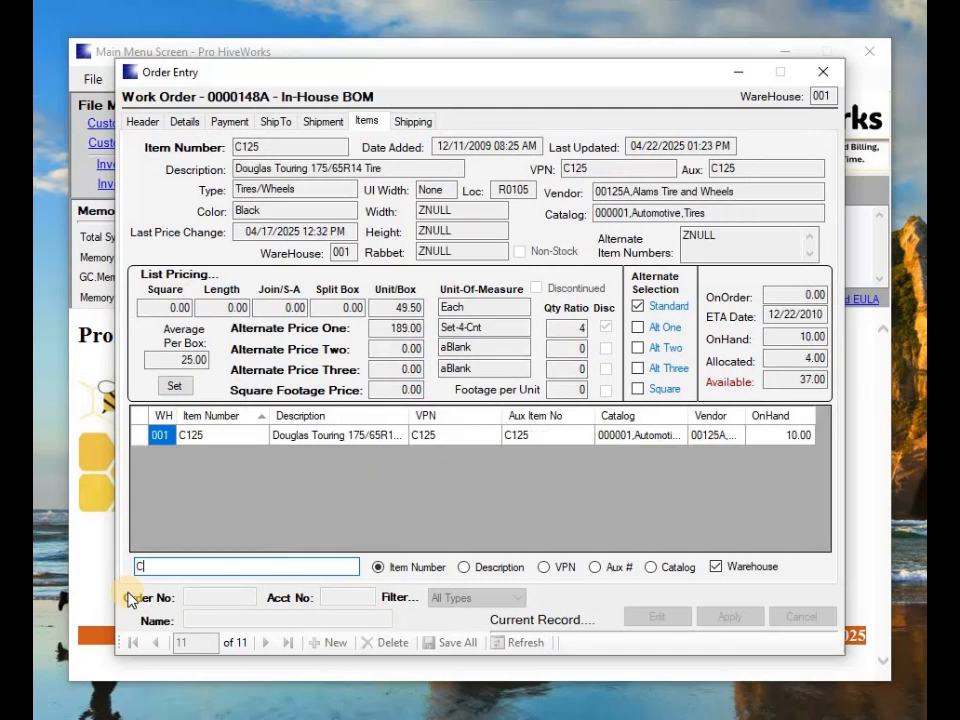
pyautogui.press('BackSpace')
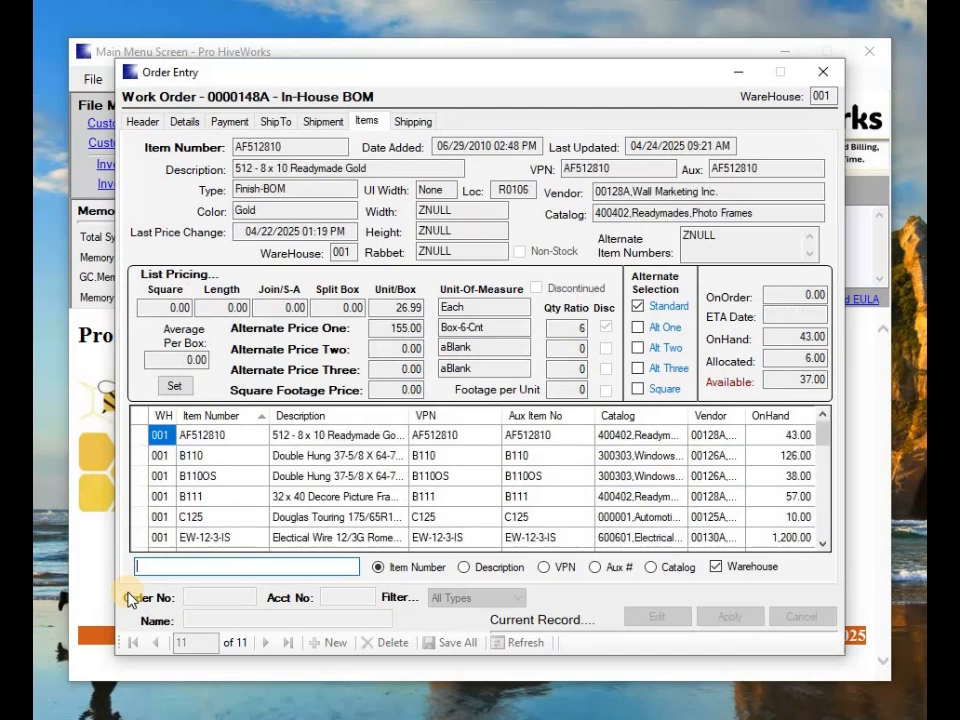
pyautogui.write('W')
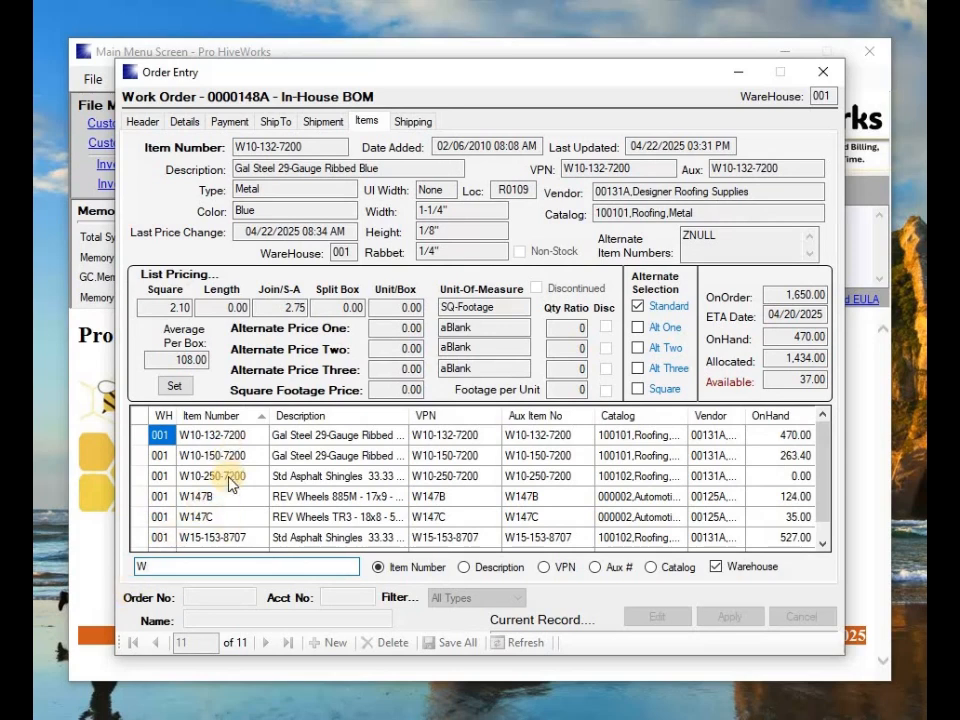
pyautogui.press('BackSpace')
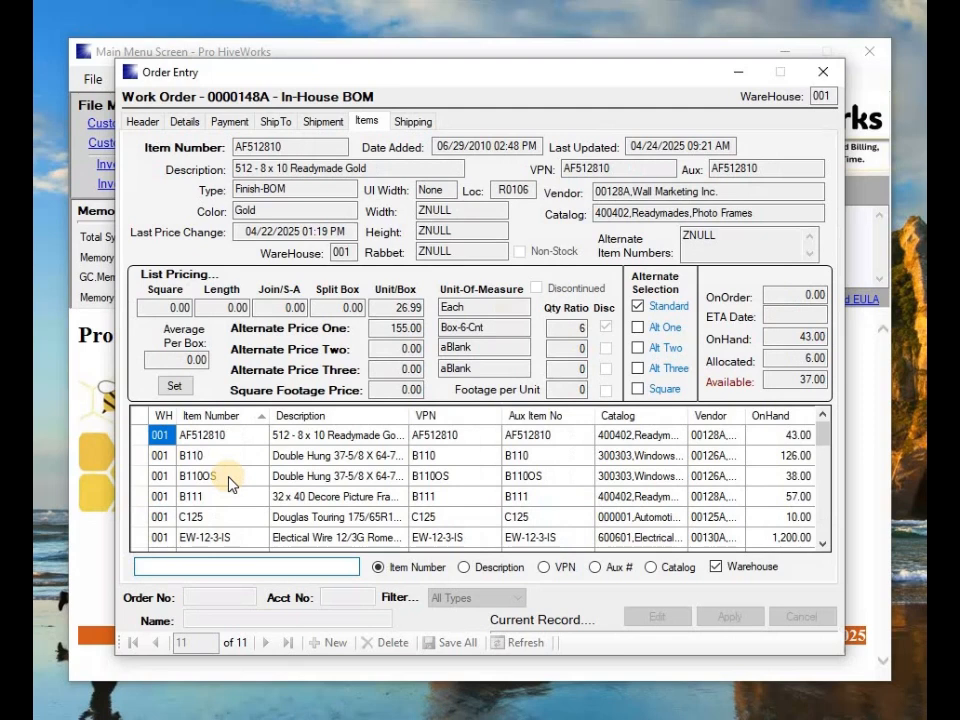
# Step: Set item AF512810, 512 - 8 x 10 Readymade Gold, as the item of the new order line
pyautogui.click(219, 441)
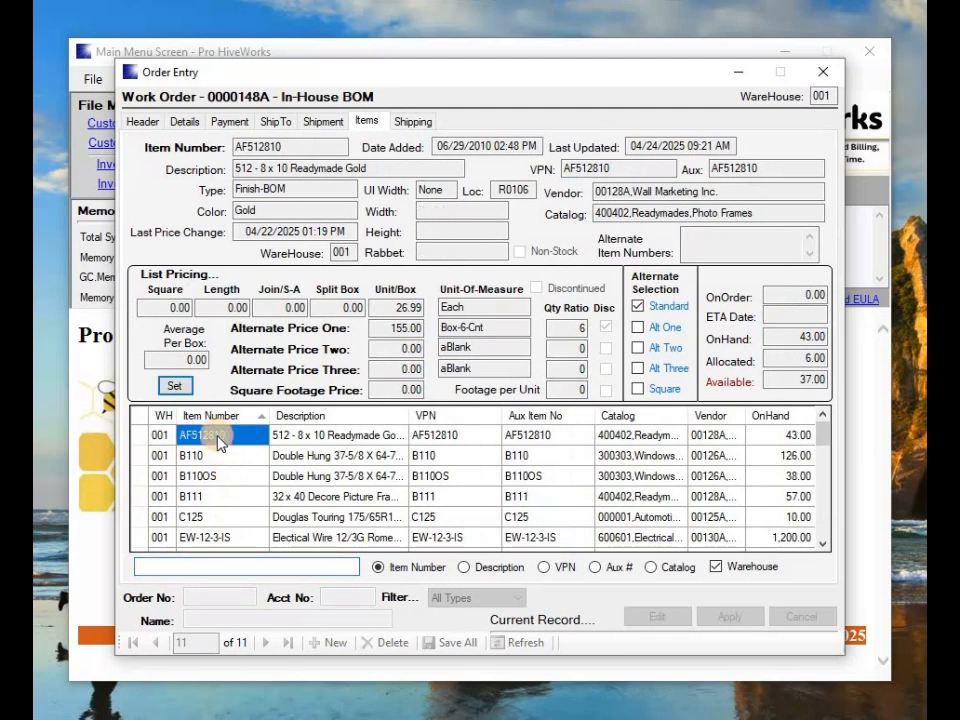
pyautogui.click(138, 441)
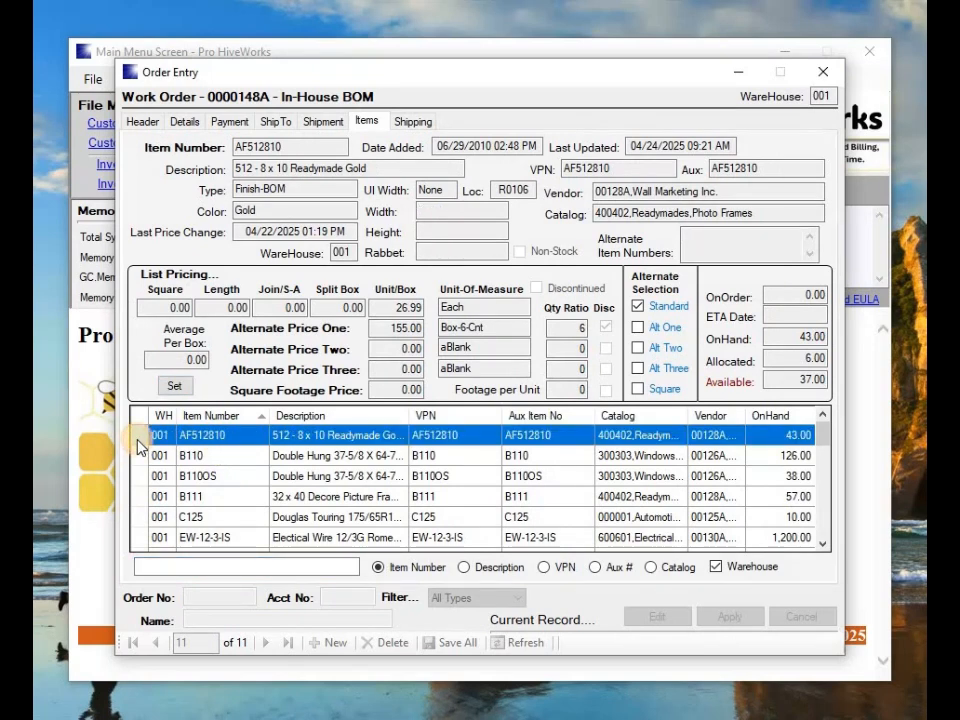
pyautogui.click(173, 388)
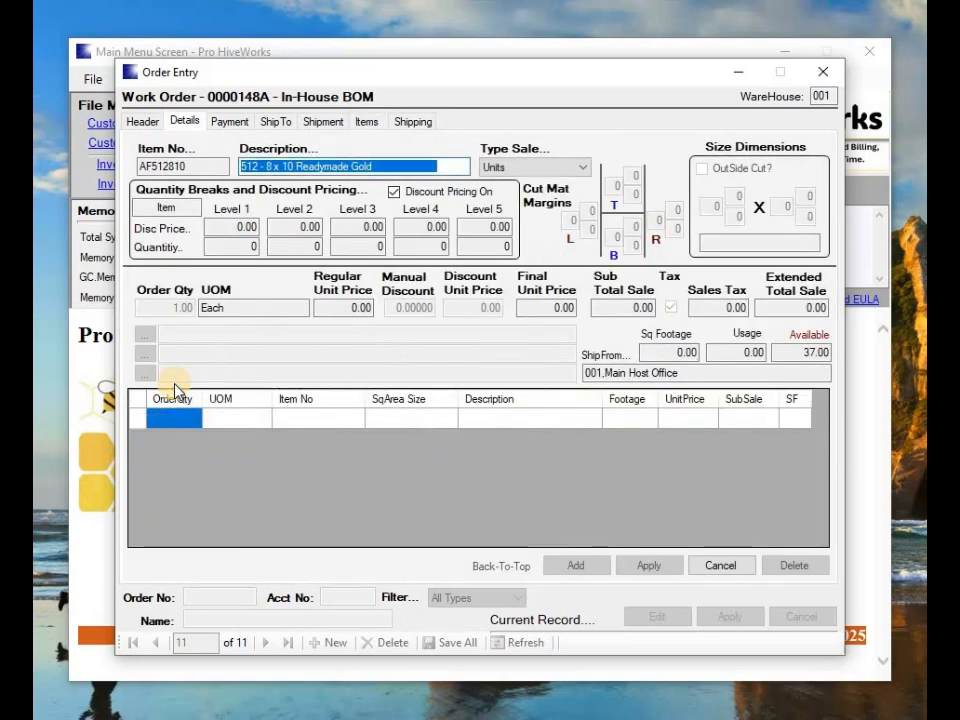
# Step: Set the line's order quantity to 5 and discount unit price to 0, save the line and return to the order header
pyautogui.press('Tab')
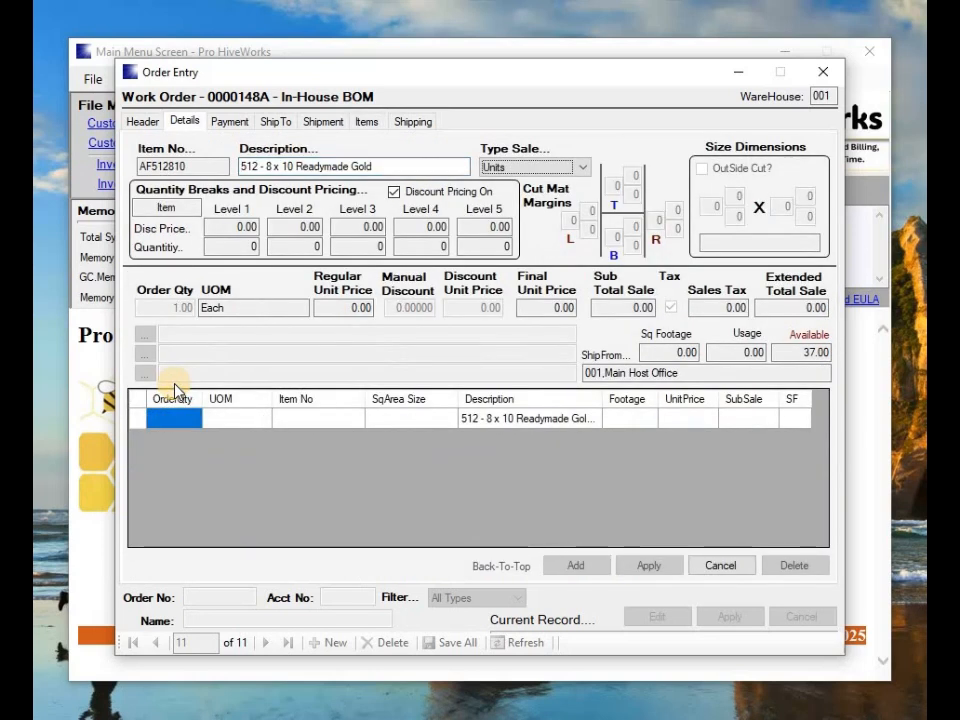
pyautogui.write('5')
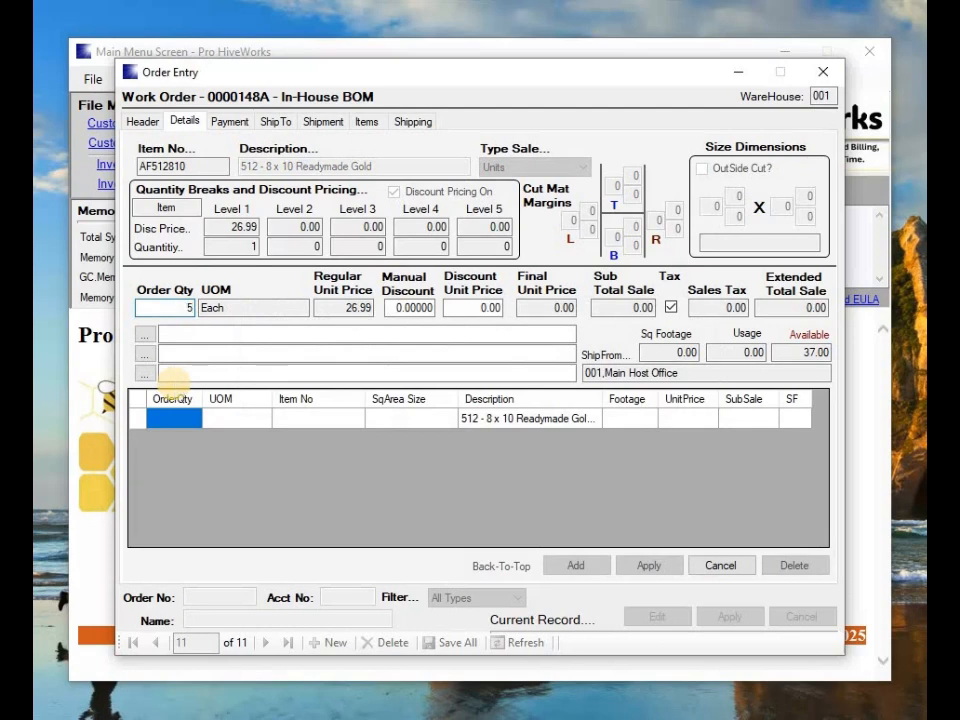
pyautogui.press('Tab')
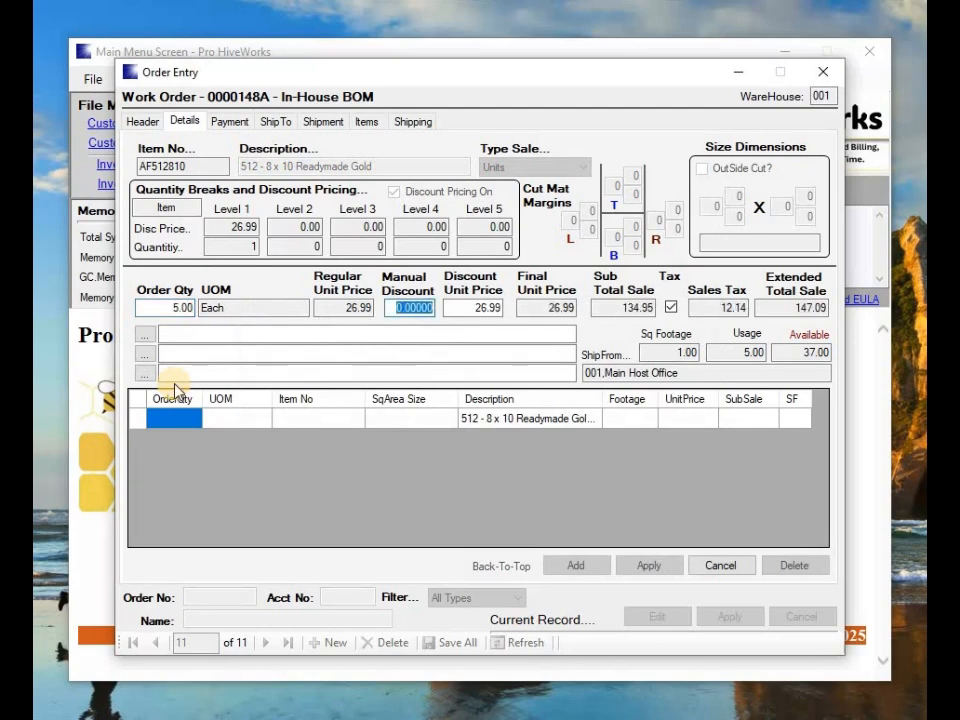
pyautogui.press('Tab')
pyautogui.click(452, 302)
pyautogui.write('0')
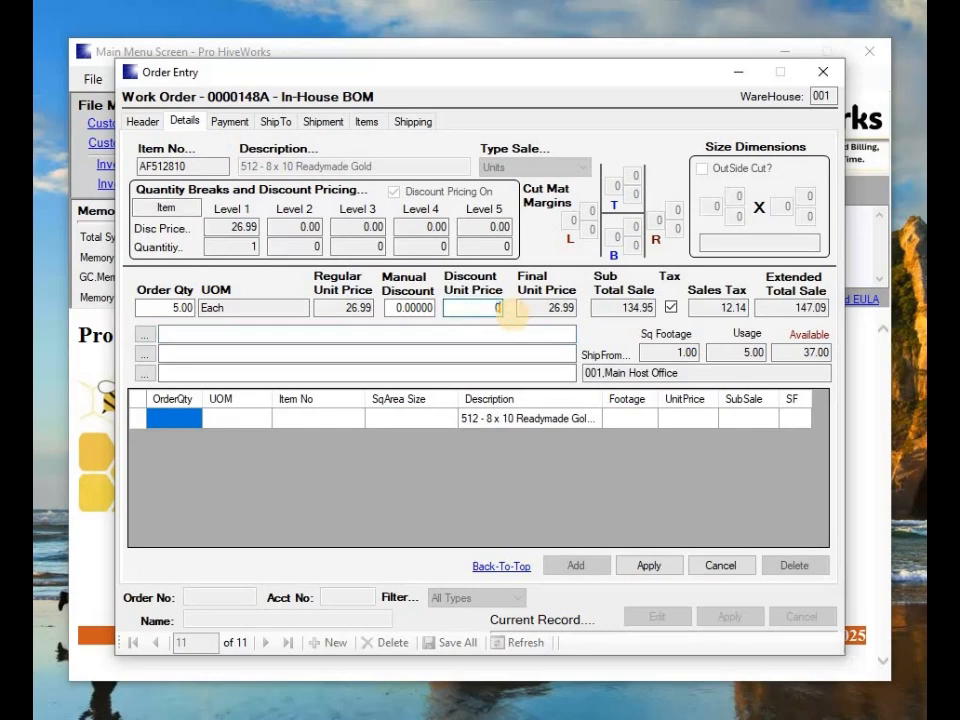
pyautogui.press('Tab')
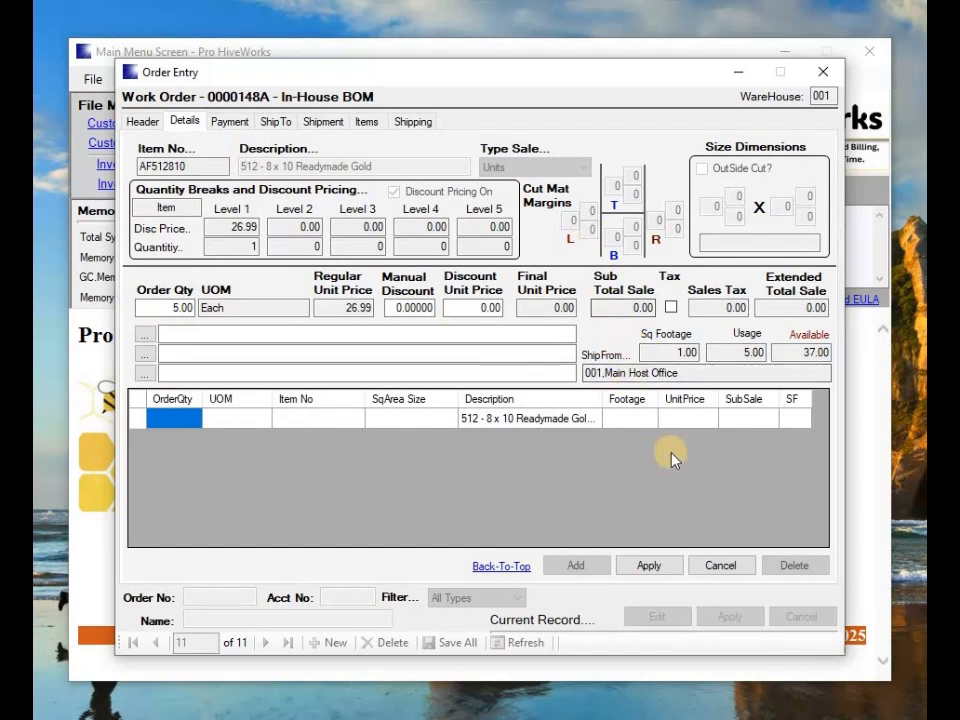
pyautogui.click(650, 566)
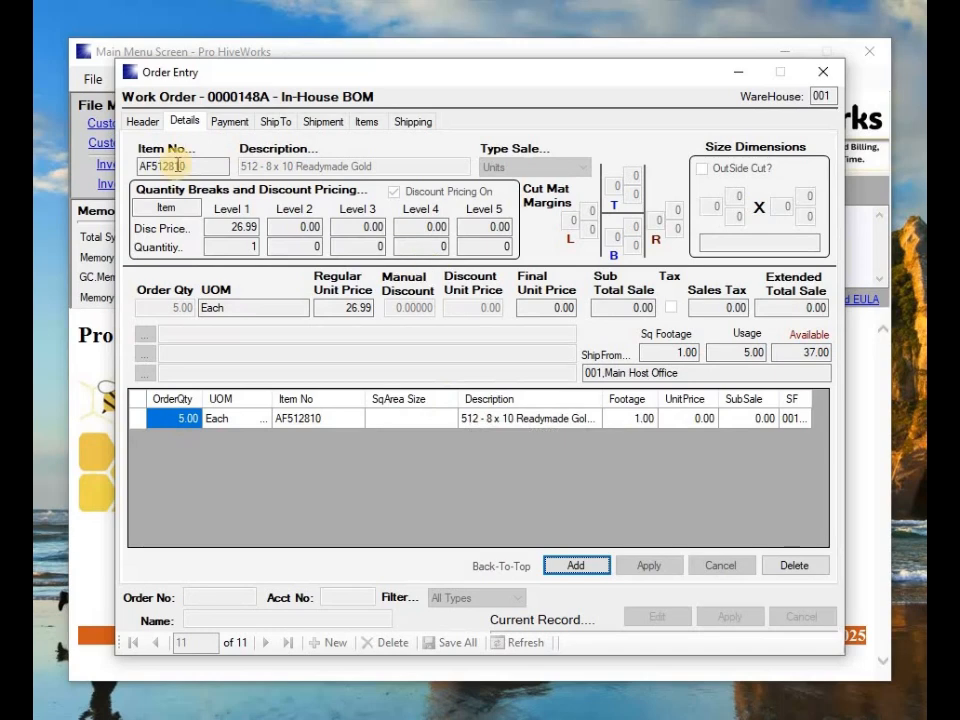
pyautogui.click(140, 122)
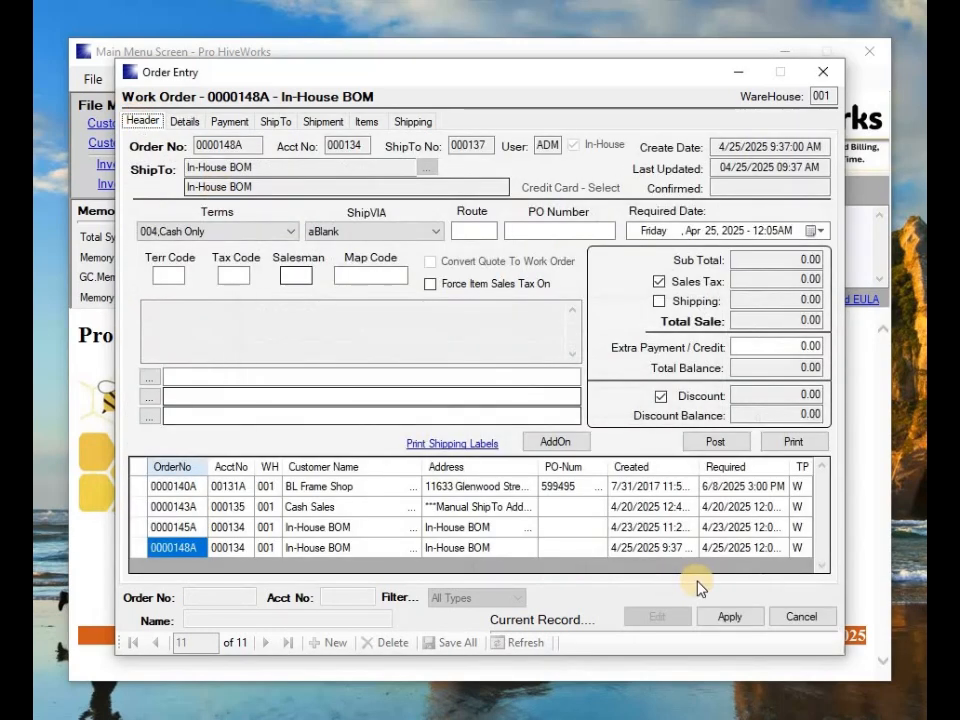
# Step: Apply the new In-House BOM work order and save all changes to the live database
pyautogui.click(707, 618)
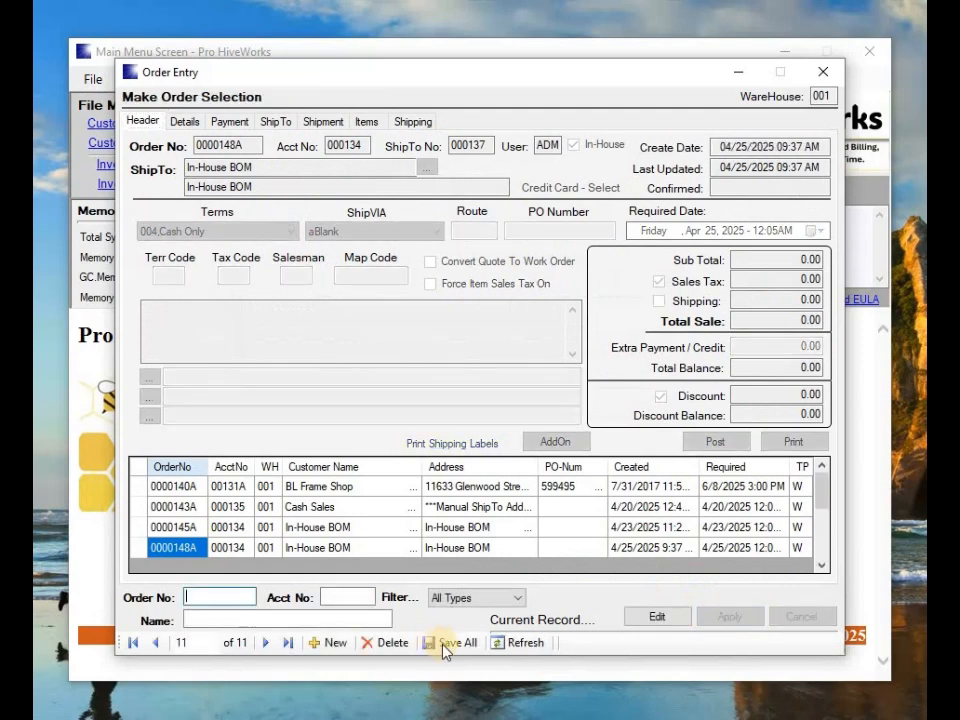
pyautogui.click(444, 643)
pyautogui.click(527, 442)
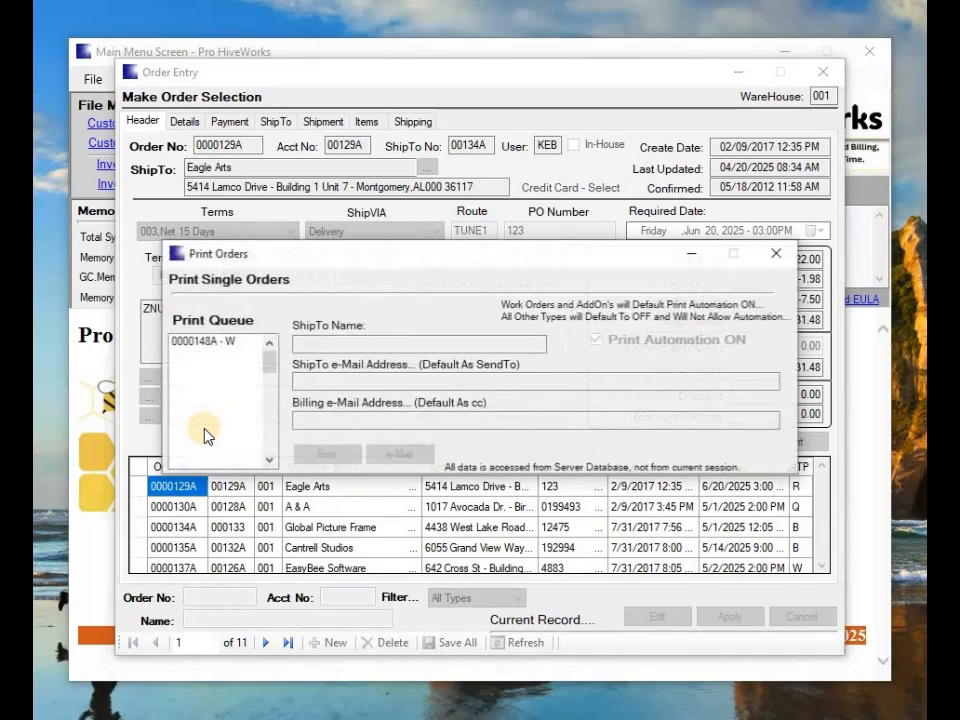
# Step: Generate the In-House BOM work order printout from the print queue, review its component lines, and close the print windows and order entry
pyautogui.click(197, 343)
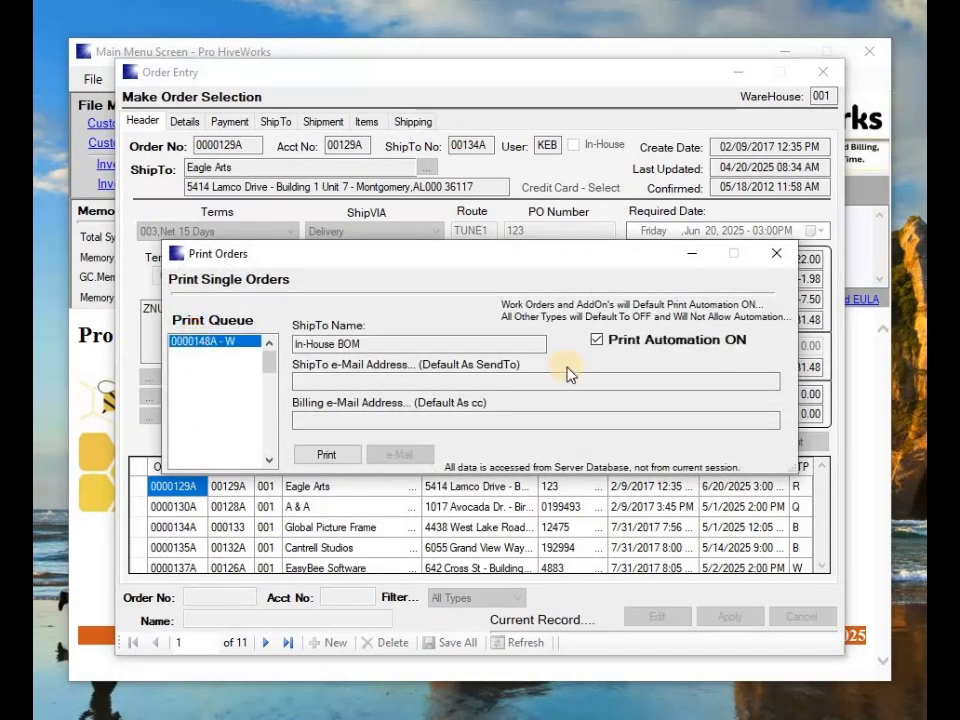
pyautogui.click(357, 455)
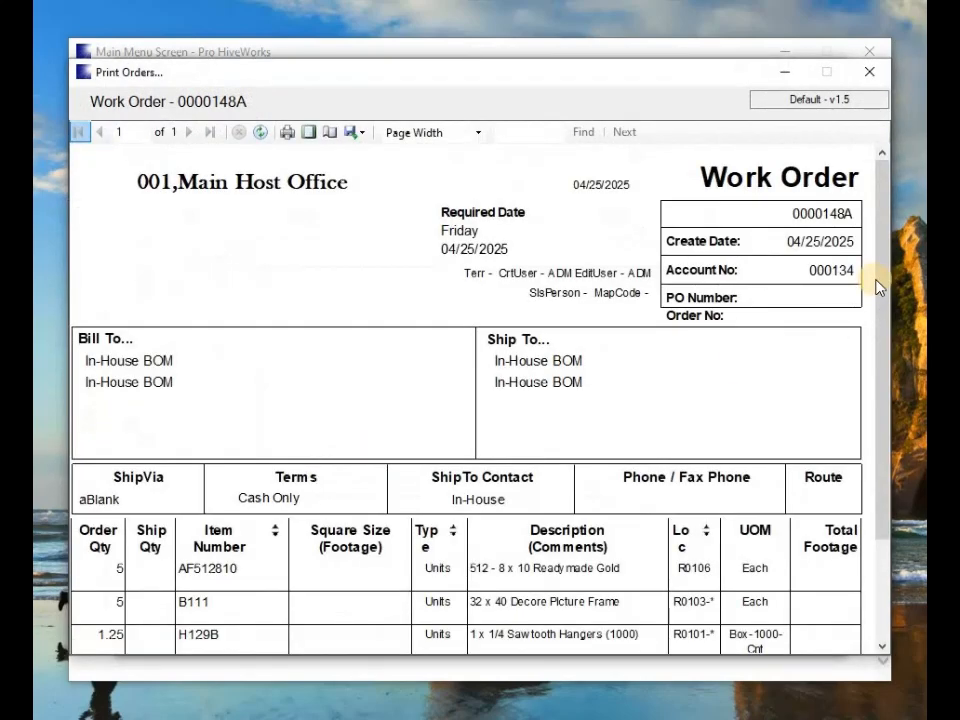
pyautogui.scroll(-3, 830, 457)
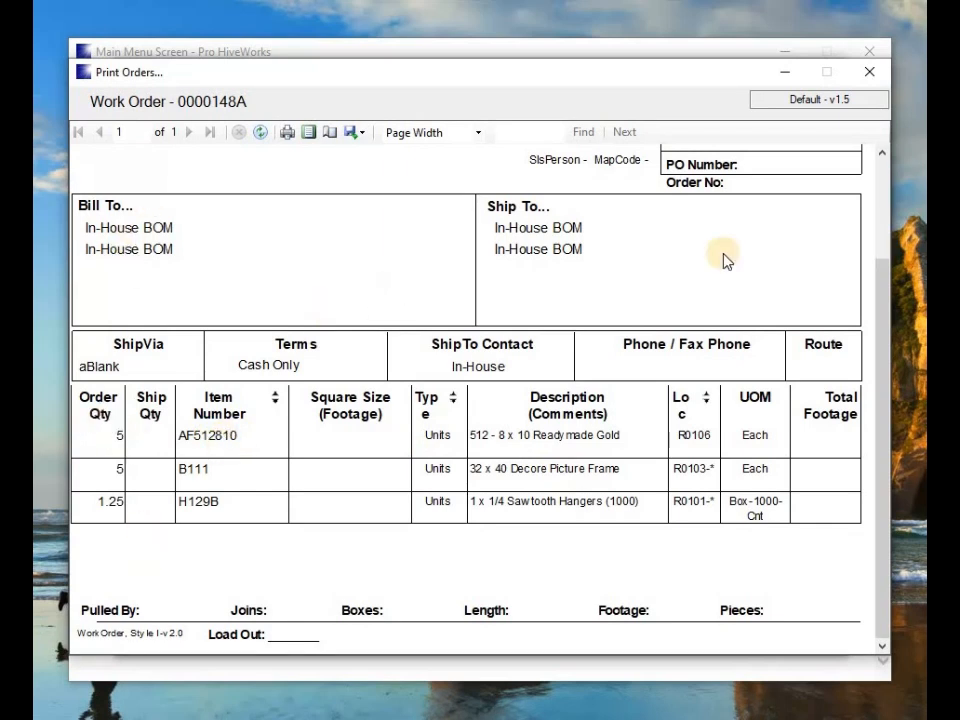
pyautogui.click(876, 78)
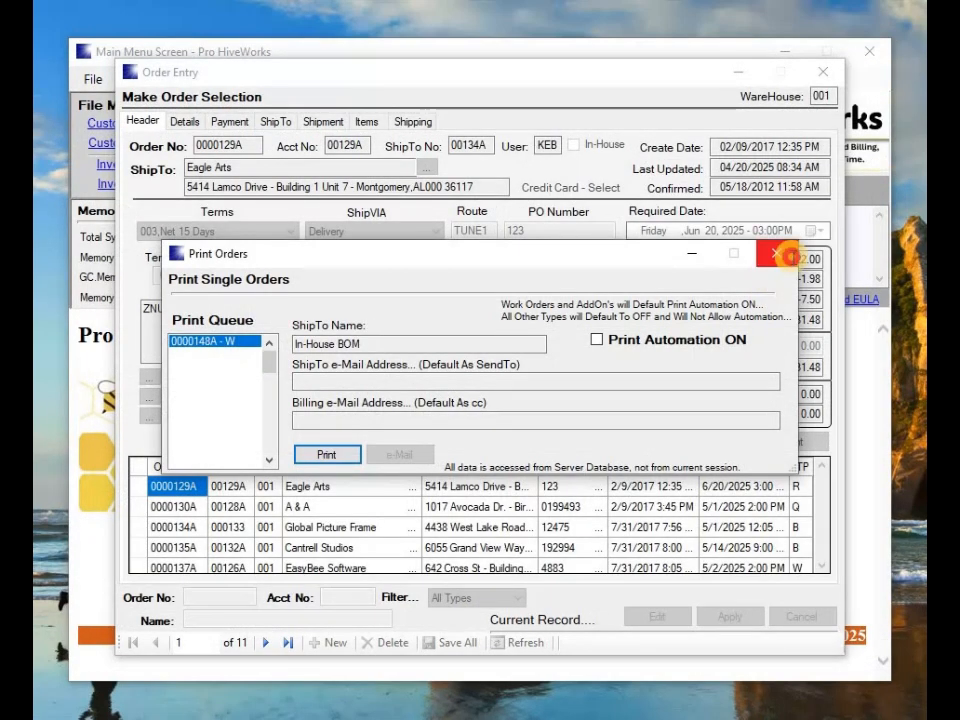
pyautogui.click(776, 253)
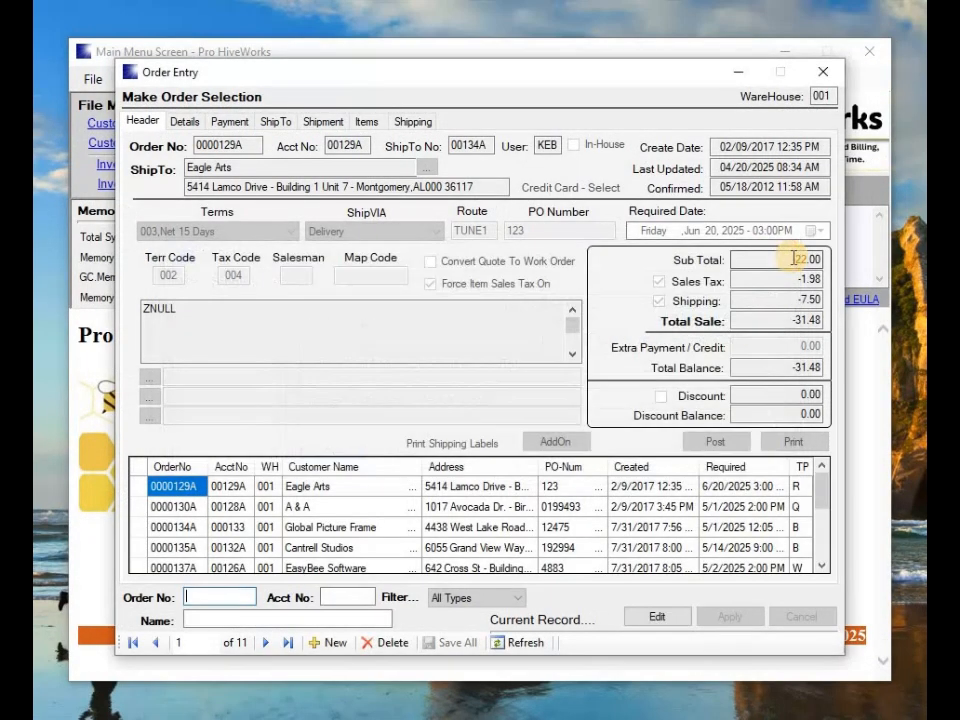
pyautogui.click(527, 645)
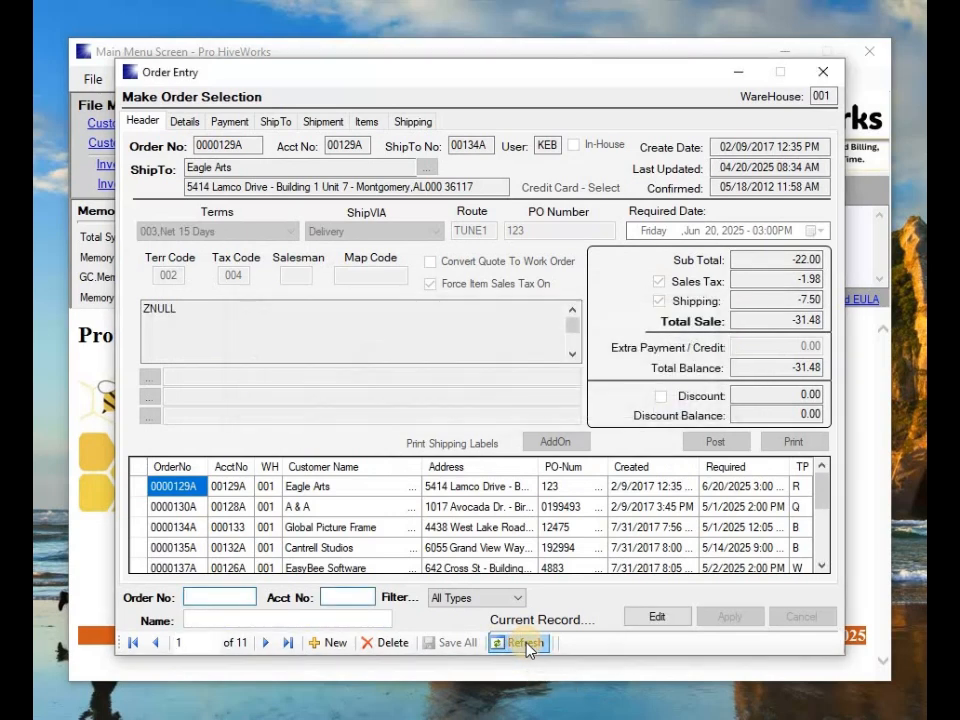
pyautogui.click(823, 74)
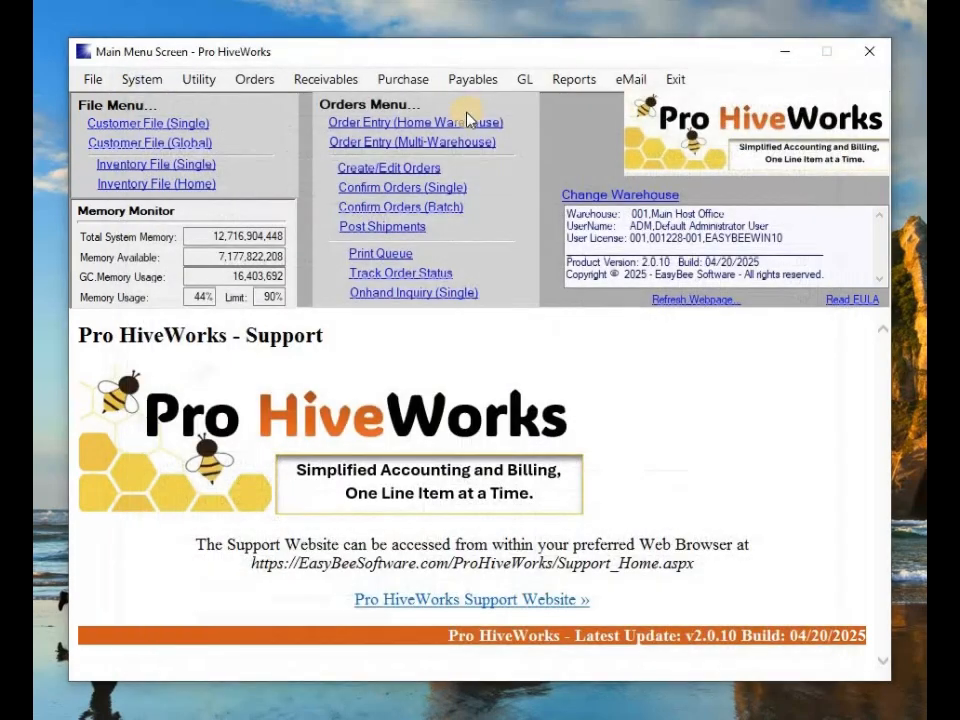
# Step: Reopen the home-warehouse order entry, open the In-House BOM work order created 4/25/2025, and post its shipment
pyautogui.click(405, 124)
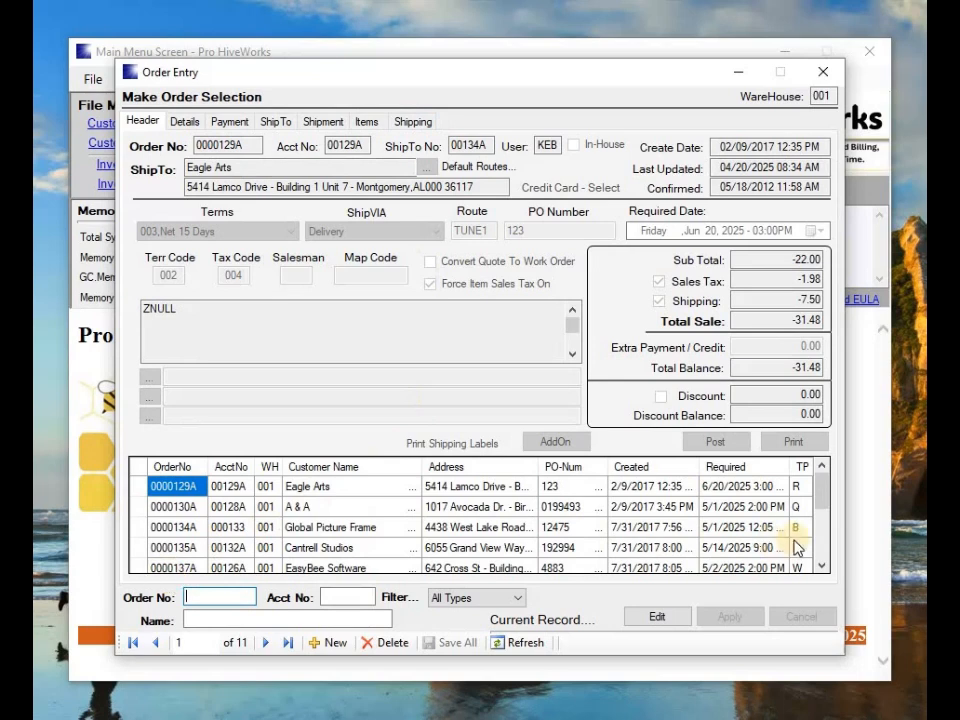
pyautogui.moveTo(819, 493); pyautogui.dragTo(788, 569)
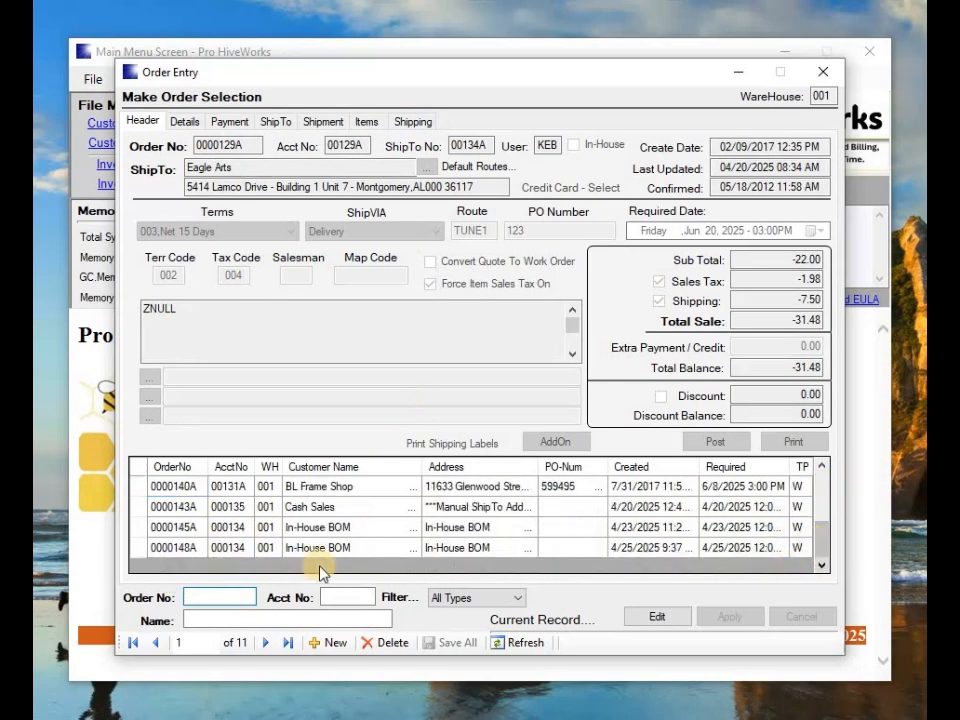
pyautogui.click(138, 548)
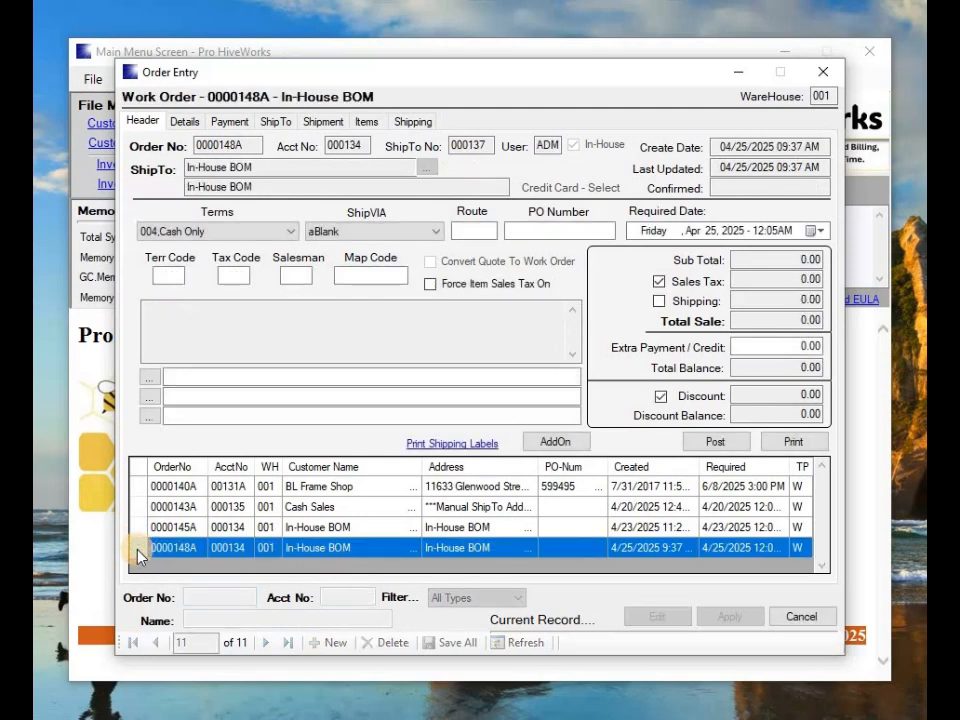
pyautogui.click(717, 442)
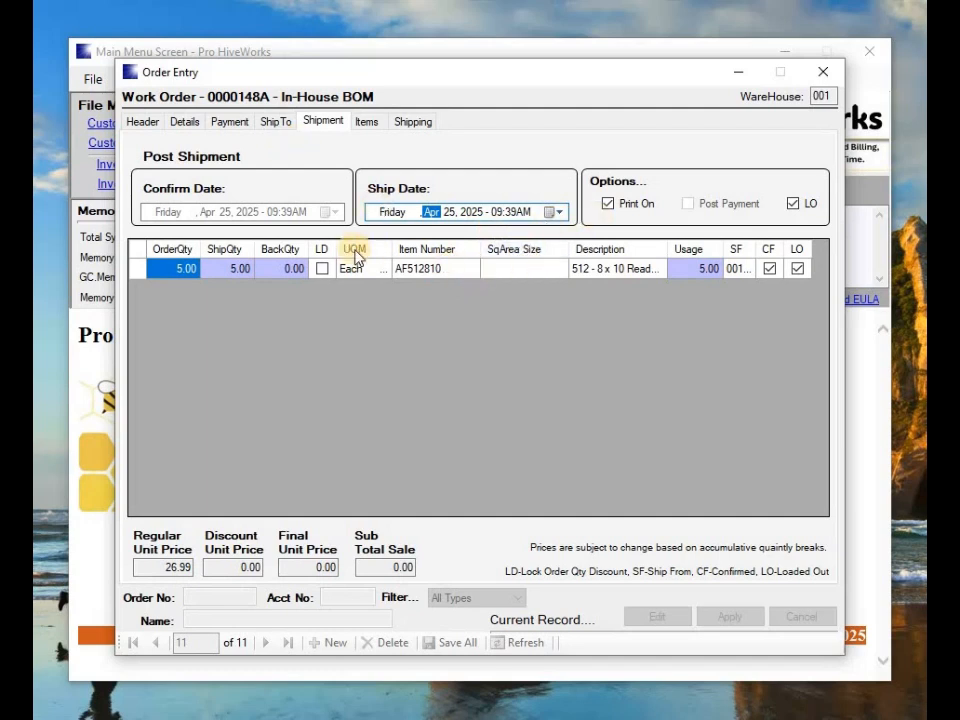
# Step: Return to the order header, apply the posted In-House BOM order, and save all changes to the database
pyautogui.click(146, 124)
pyautogui.click(708, 617)
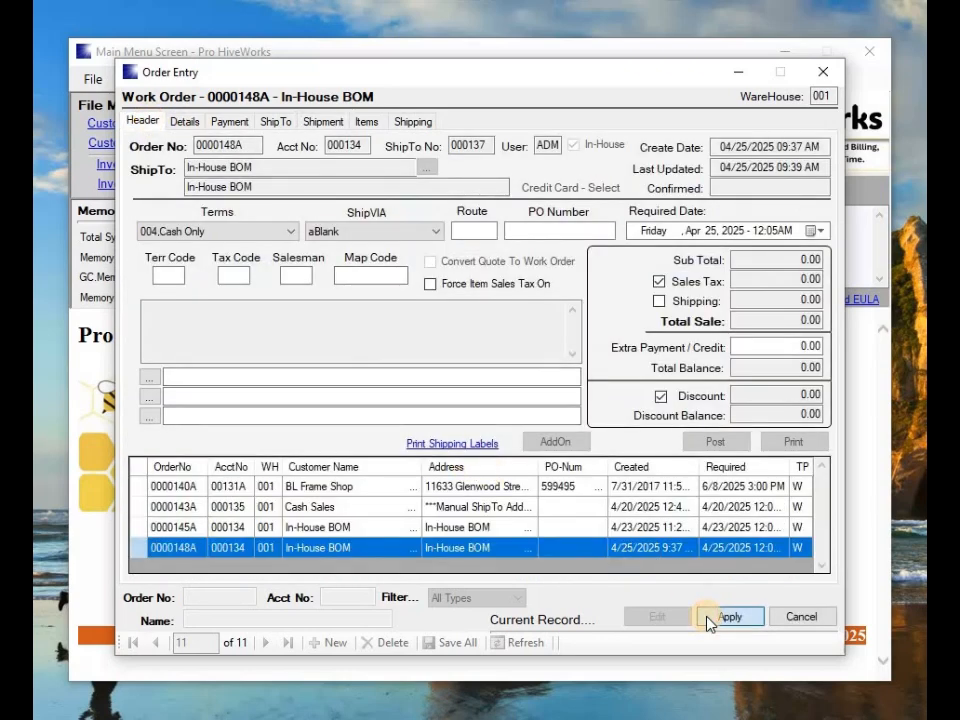
pyautogui.click(458, 645)
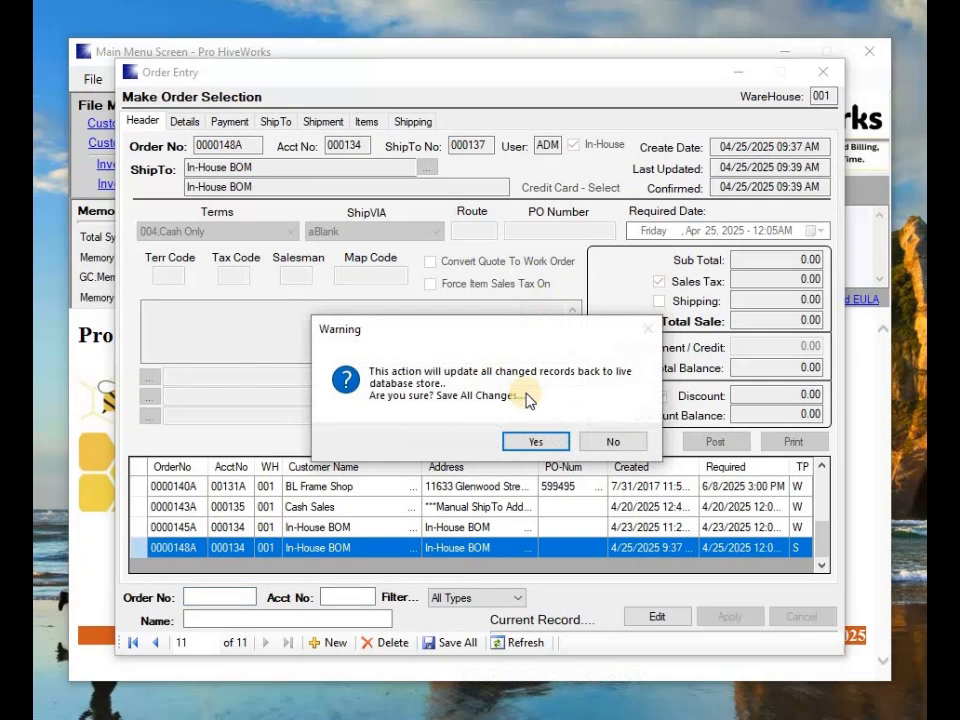
pyautogui.click(519, 441)
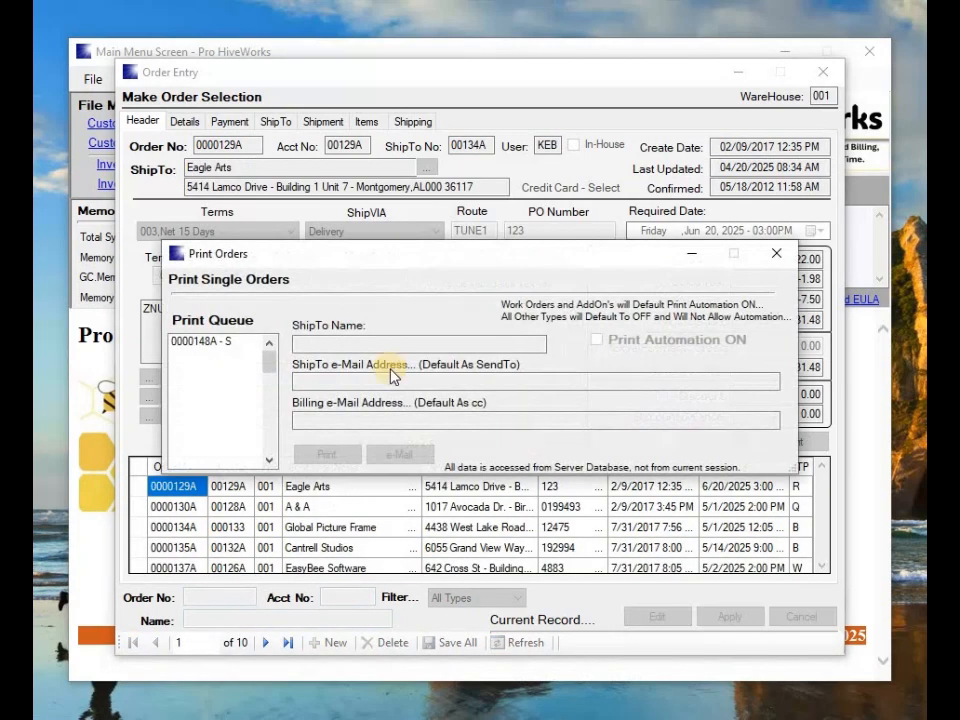
# Step: Generate the In-House BOM sales order printout from the print queue, review its lines and totals, and close the print windows and order entry
pyautogui.click(176, 342)
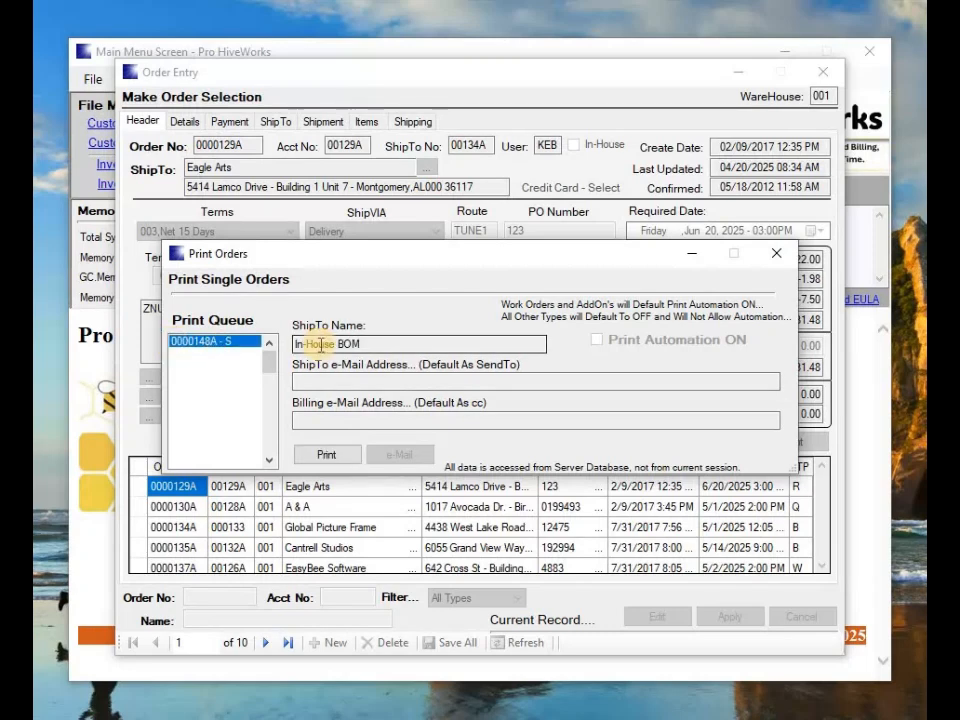
pyautogui.click(319, 460)
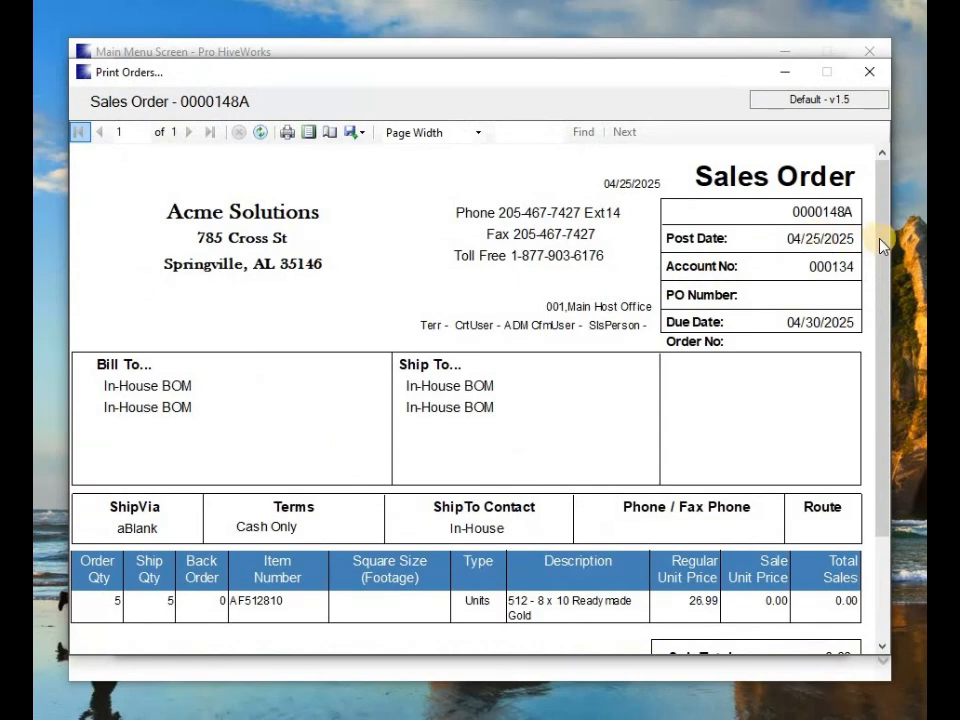
pyautogui.moveTo(878, 291); pyautogui.dragTo(878, 369)
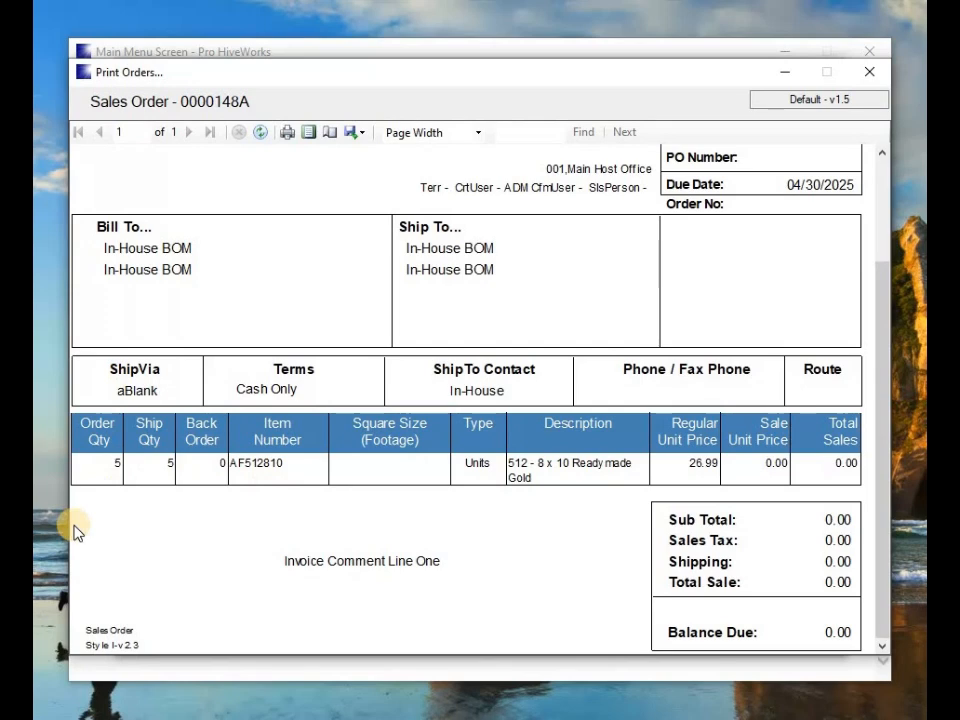
pyautogui.click(866, 76)
pyautogui.click(778, 256)
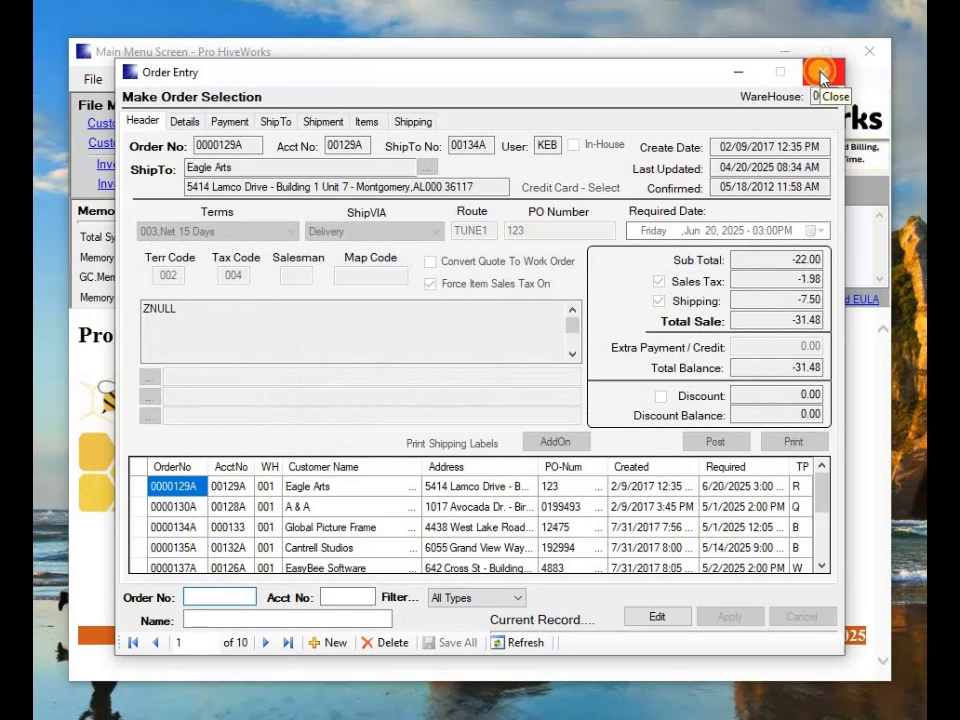
pyautogui.click(821, 74)
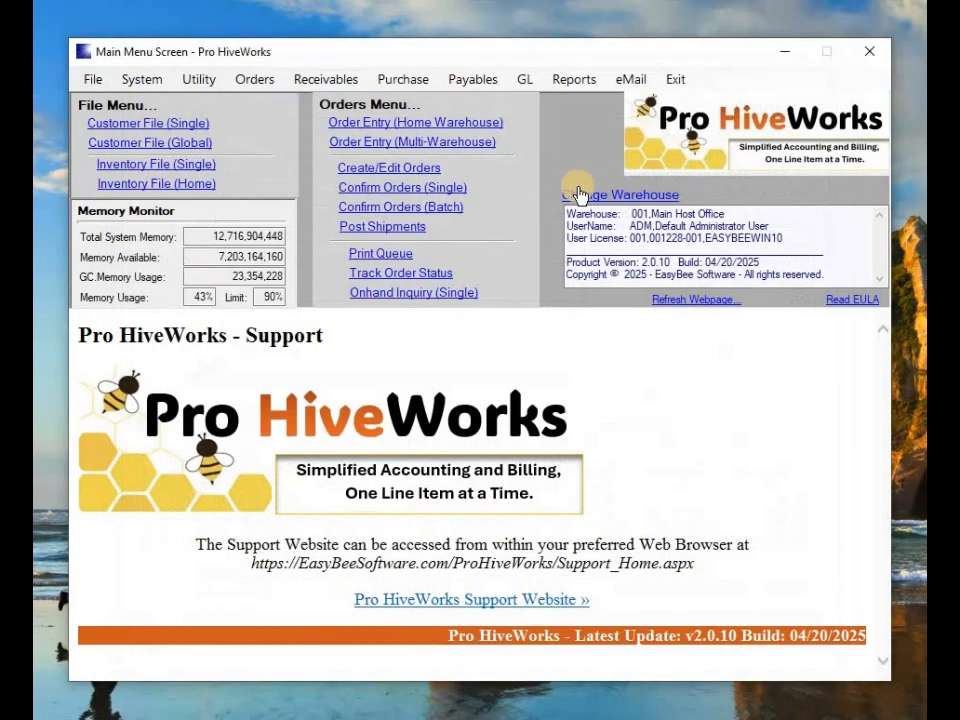
# Step: Look at the Create/Edit Orders screen and close it
pyautogui.click(374, 170)
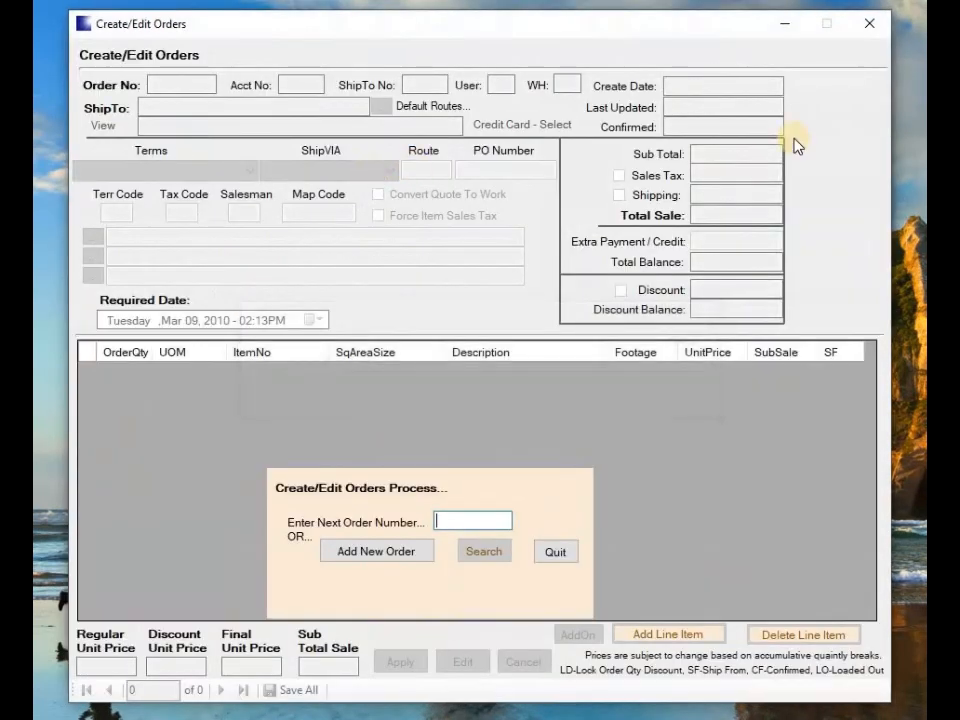
pyautogui.click(866, 23)
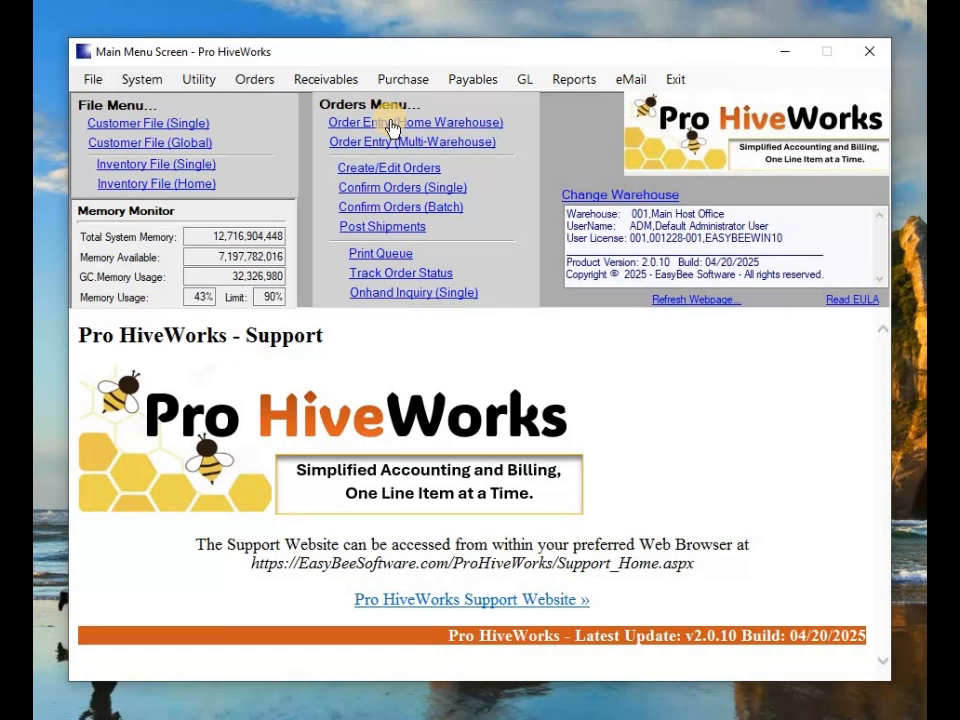
# Step: Examine the remaining orders and their types in home-warehouse order entry, open the Eagle Arts return order, and close the window
pyautogui.click(391, 126)
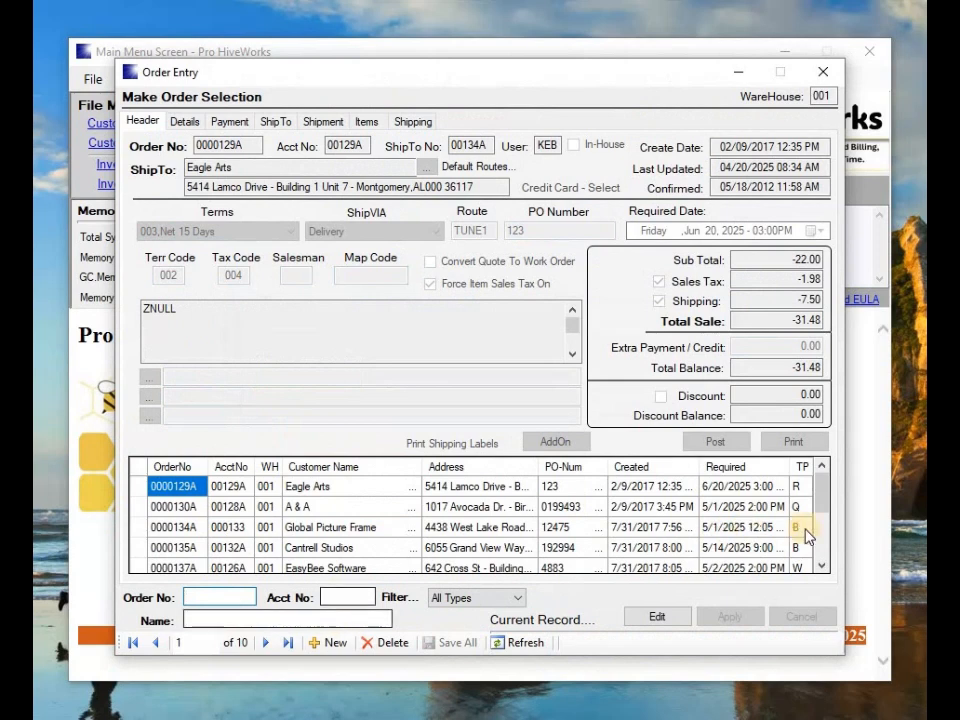
pyautogui.click(822, 567)
pyautogui.click(823, 568)
pyautogui.click(823, 568)
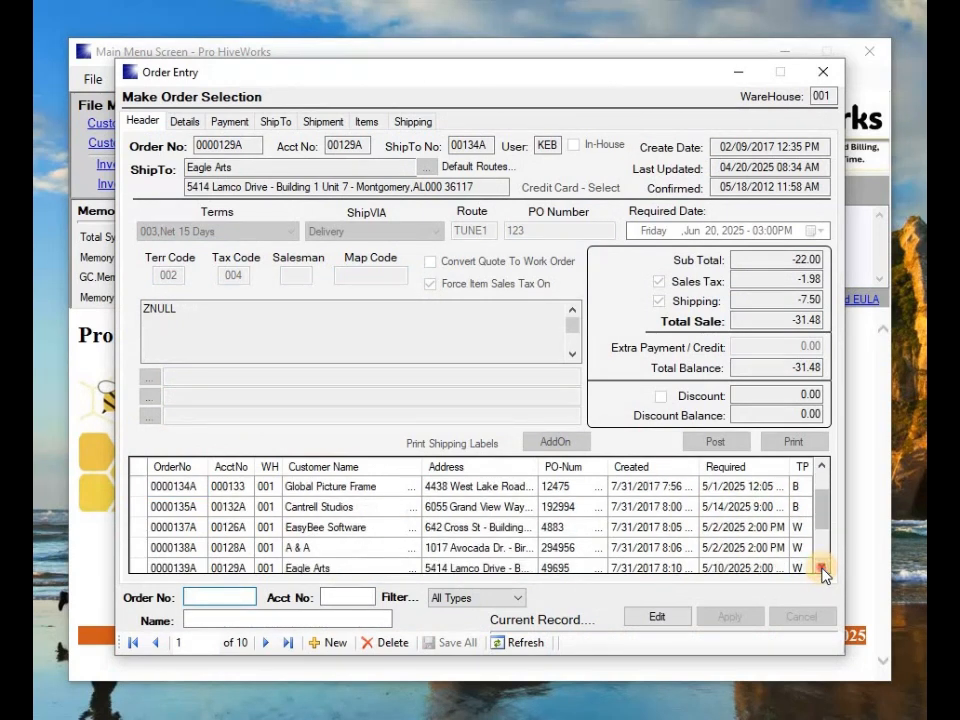
pyautogui.click(823, 568)
pyautogui.click(823, 568)
pyautogui.click(823, 568)
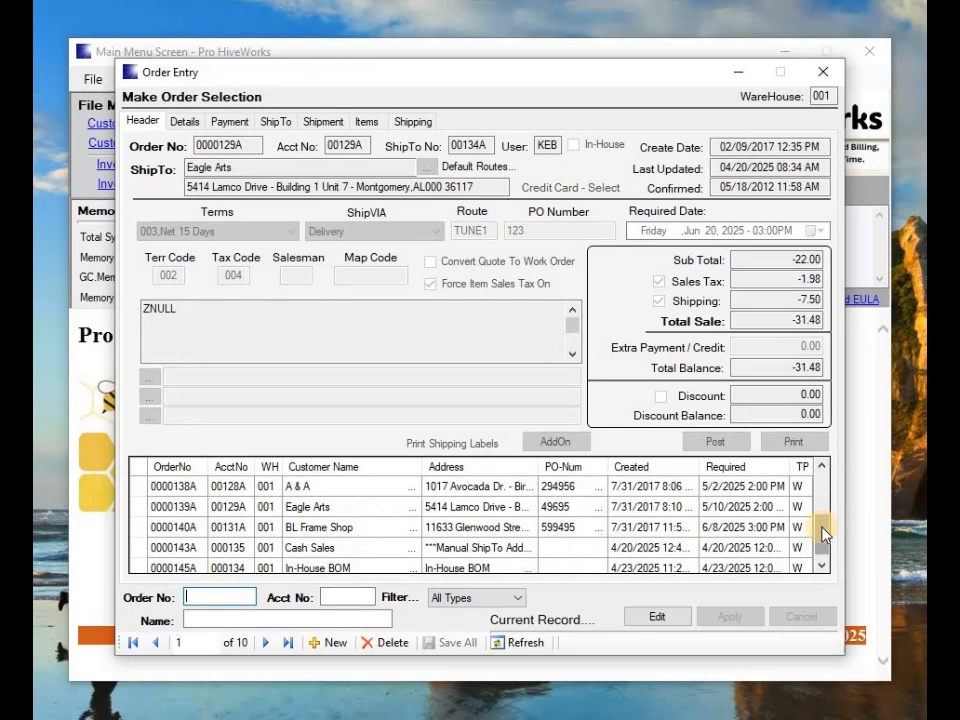
pyautogui.moveTo(818, 535); pyautogui.dragTo(800, 488)
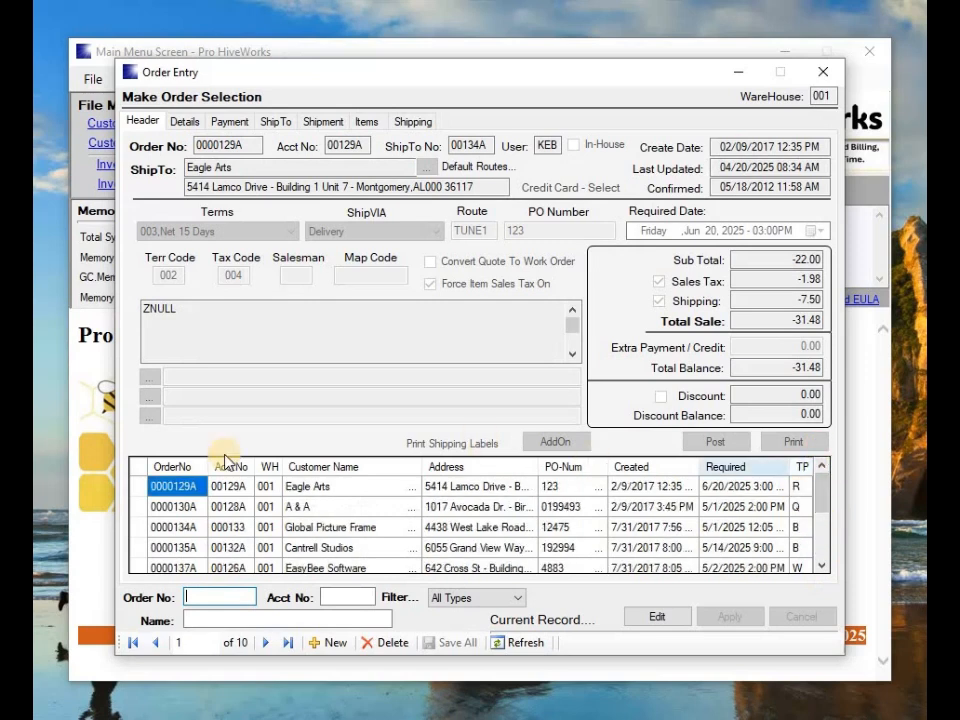
pyautogui.doubleClick(135, 494)
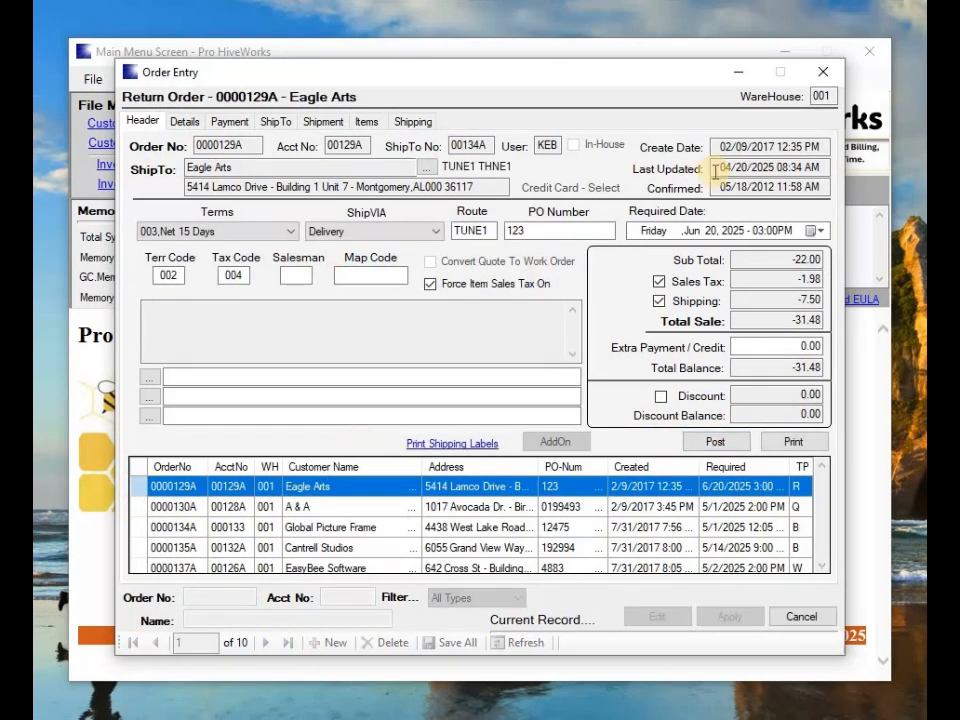
pyautogui.click(828, 74)
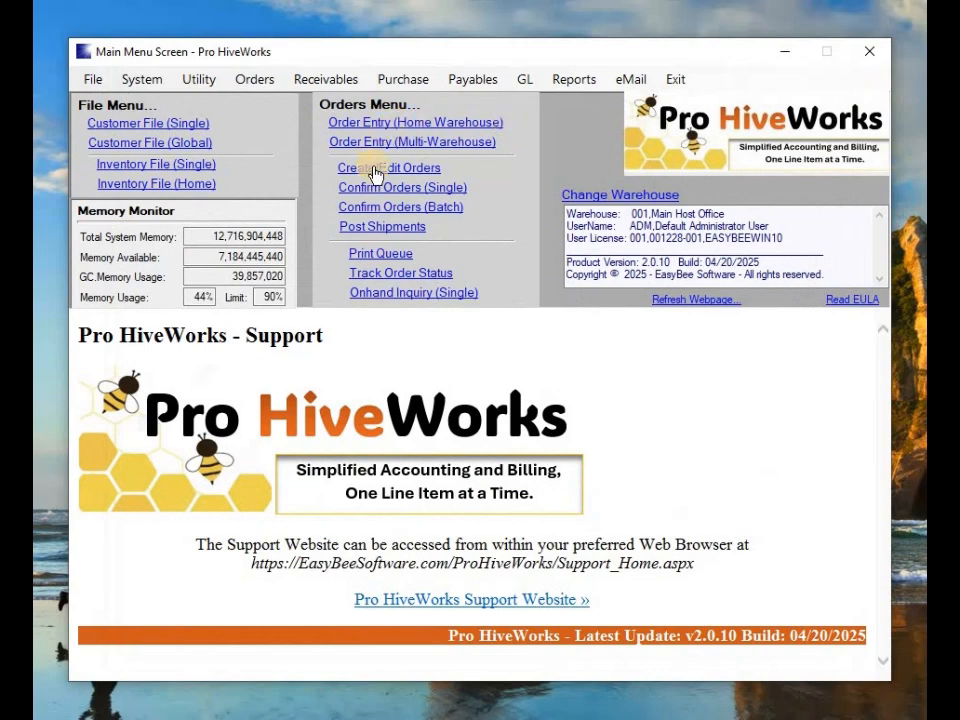
# Step: Try to post the In-House BOM work order through Post Shipments, picking it from the open orders list
pyautogui.click(372, 228)
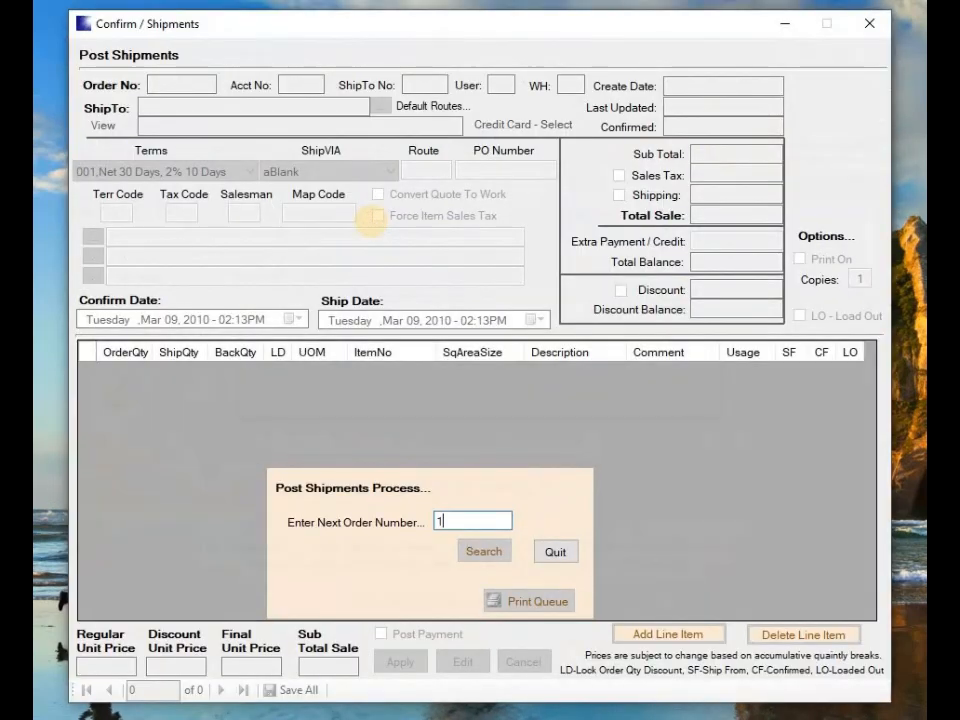
pyautogui.press('Tab')
pyautogui.press('Return')
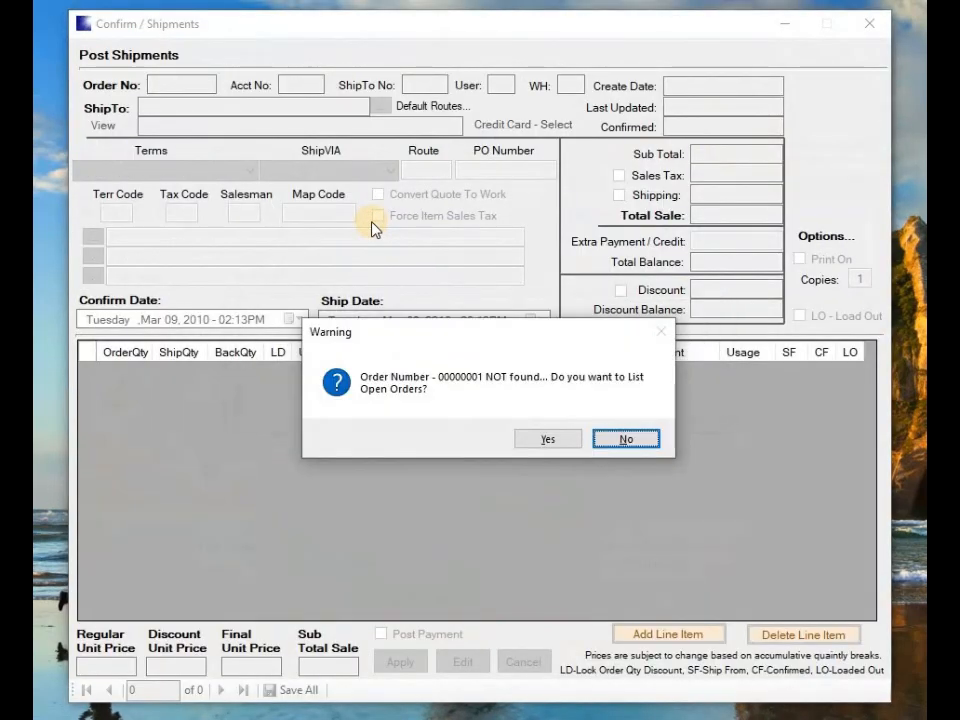
pyautogui.press('Return')
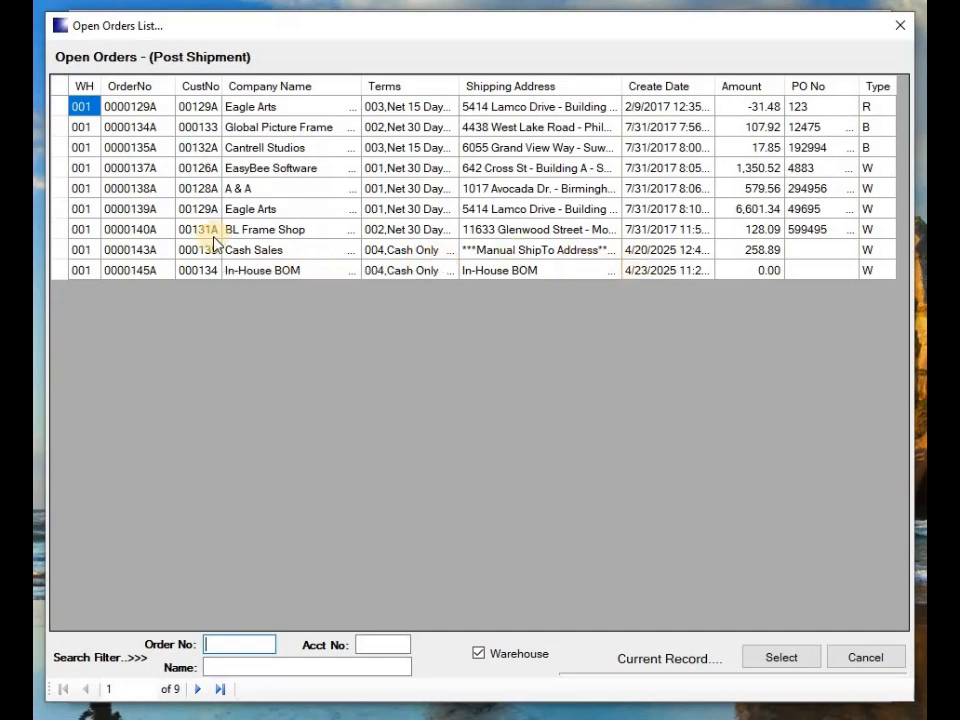
pyautogui.doubleClick(59, 276)
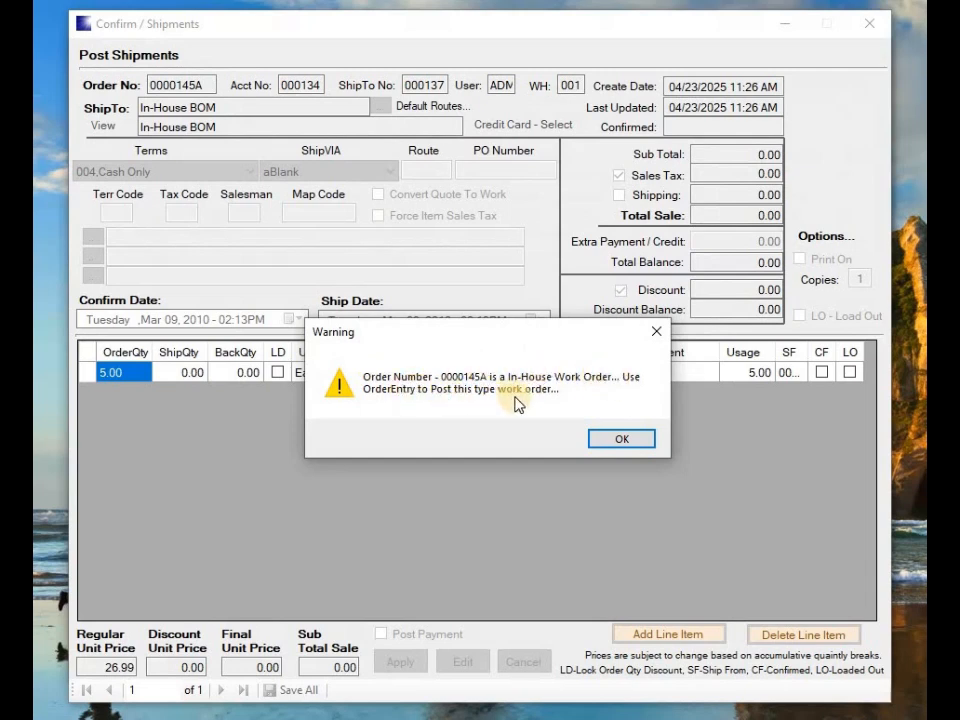
pyautogui.click(643, 445)
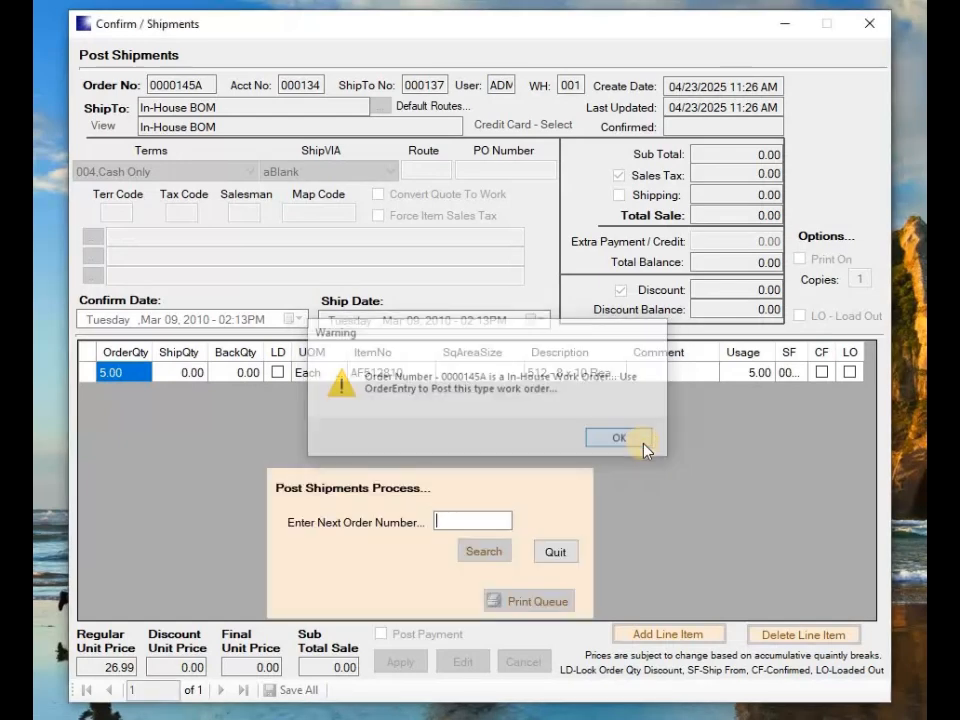
# Step: Try to post the Eagle Arts return order through Post Shipments, picking it from the open orders list, and quit the posting window
pyautogui.write('1')
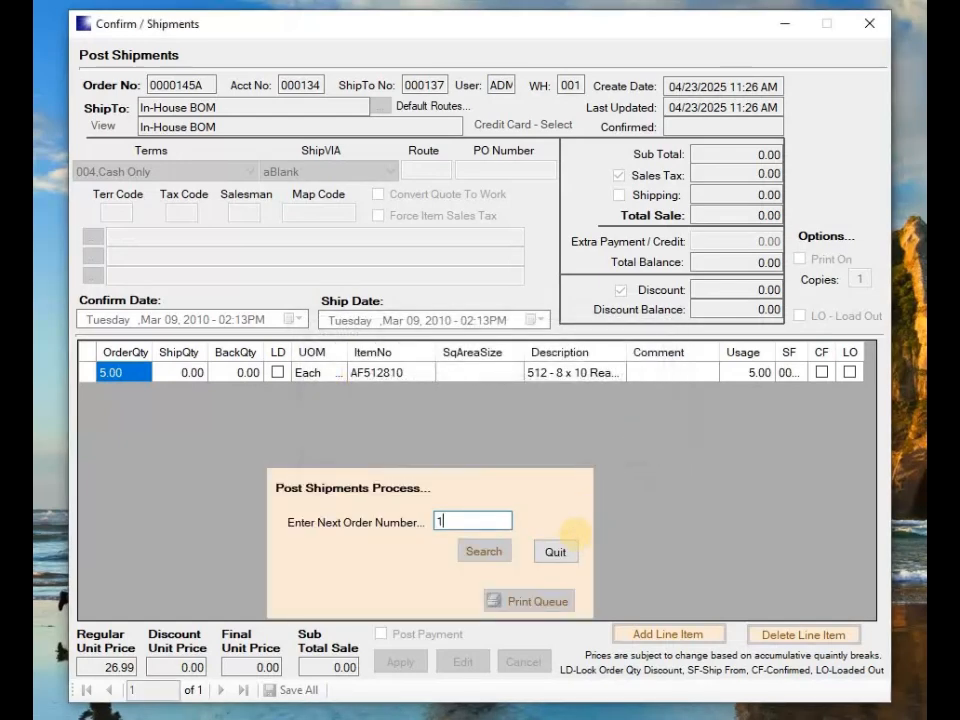
pyautogui.press('Tab')
pyautogui.press('Return')
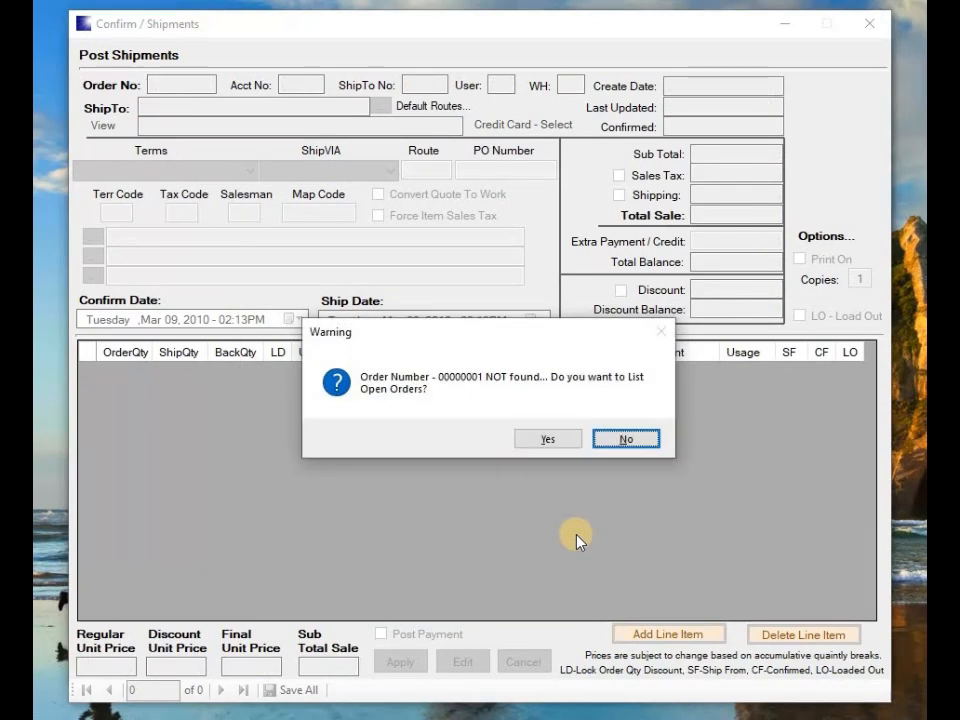
pyautogui.press('Return')
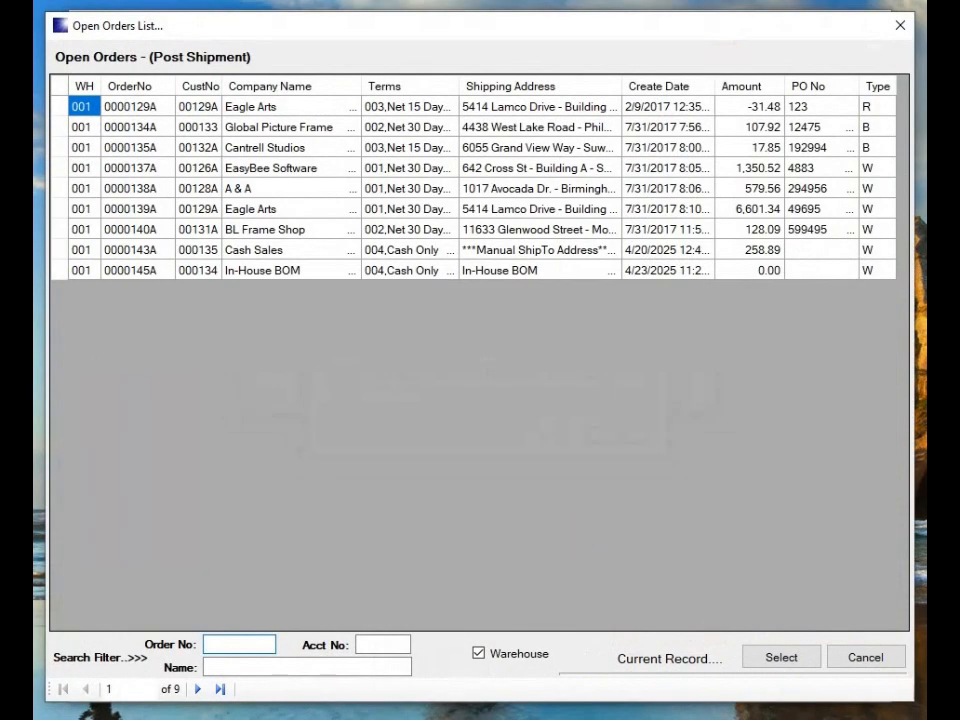
pyautogui.click(874, 108)
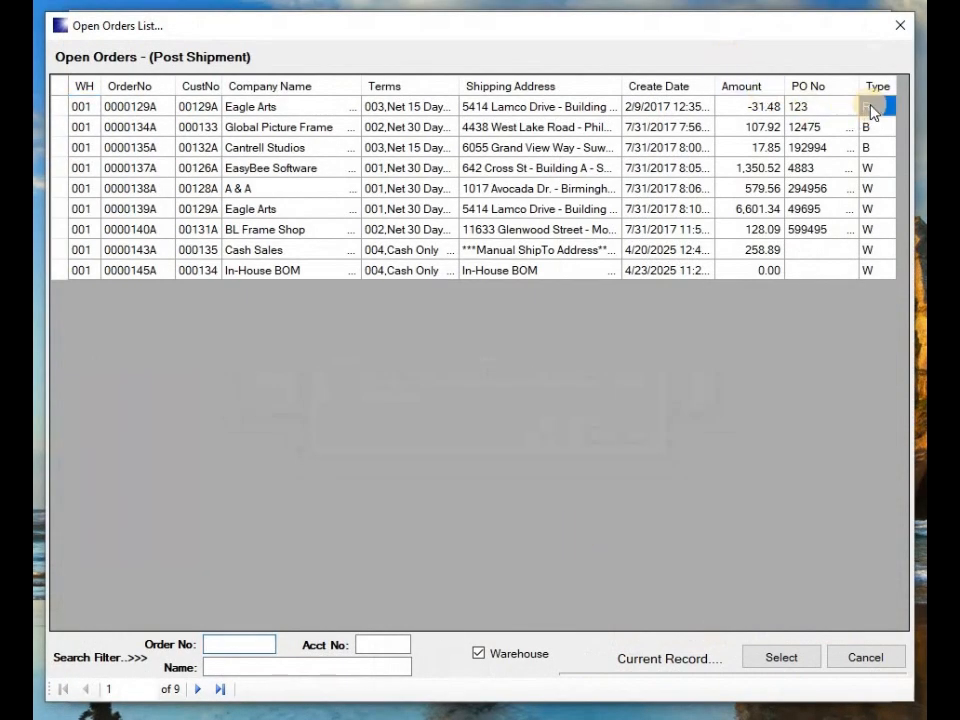
pyautogui.click(58, 107)
pyautogui.doubleClick(58, 107)
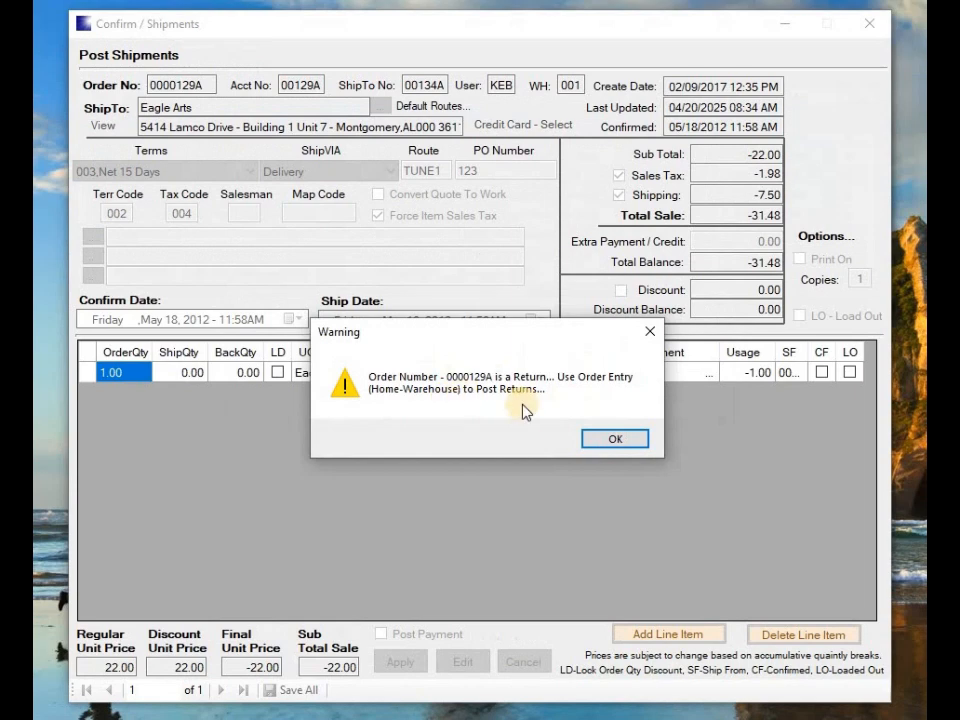
pyautogui.click(599, 442)
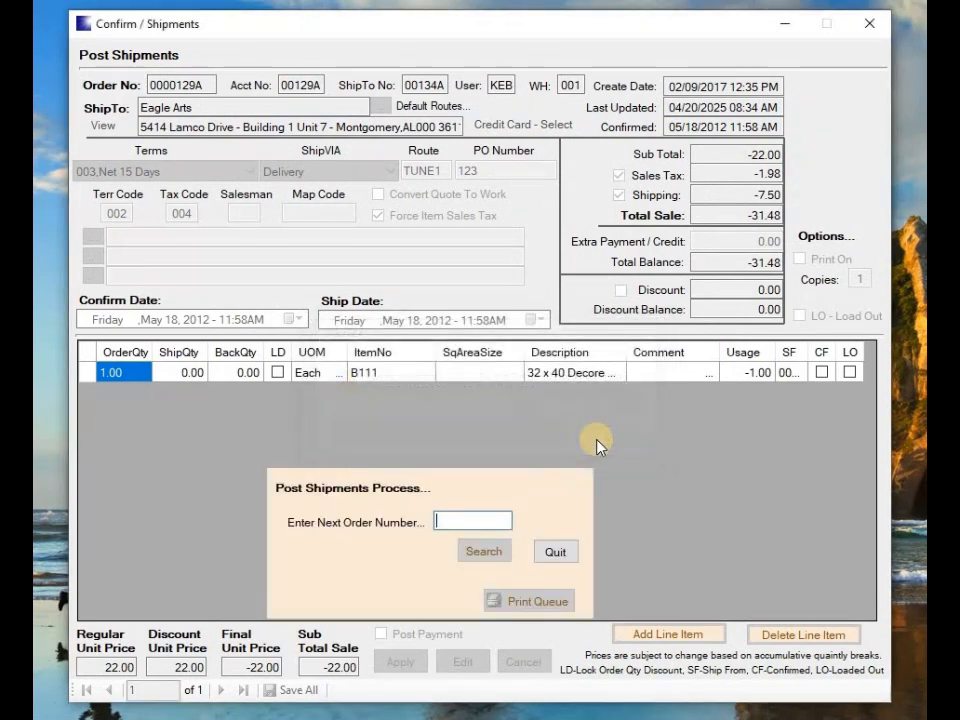
pyautogui.click(555, 551)
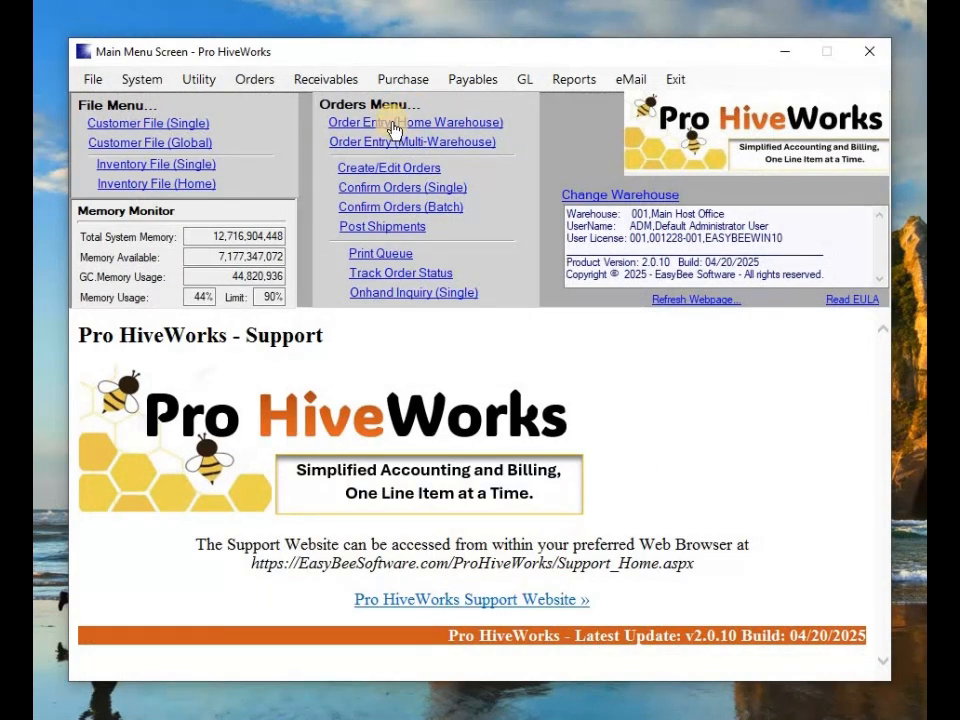